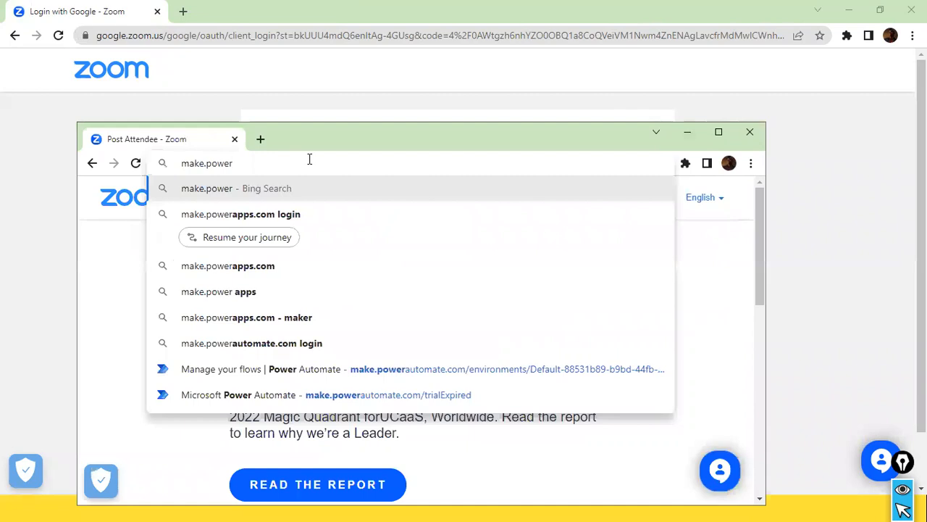
Step: Open make.powerapps.com in the browser, then widen and reposition the window so the Power Apps home page is fully visible
{"action": "type", "text": "apps.com"}
{"action": "key", "text": "Return"}
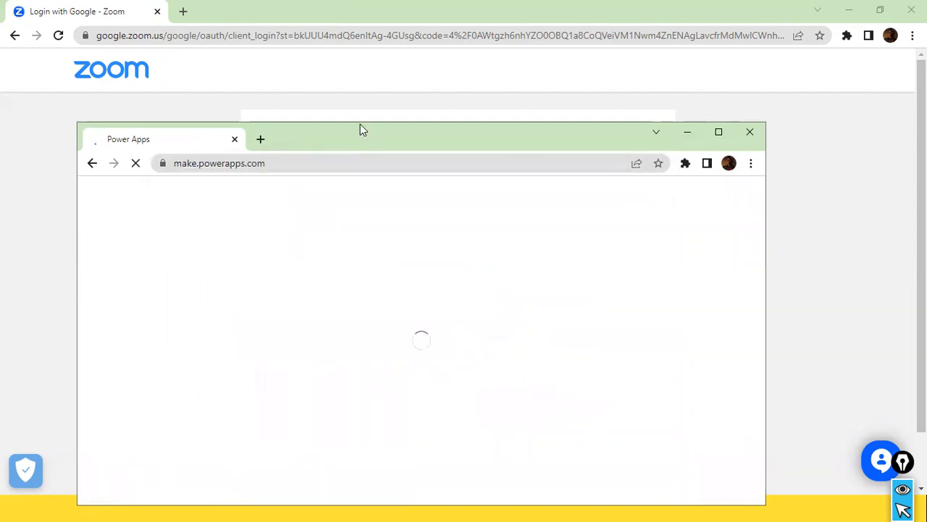
{"action": "left_click_drag", "start_coordinate": [360, 124], "coordinate": [365, 76]}
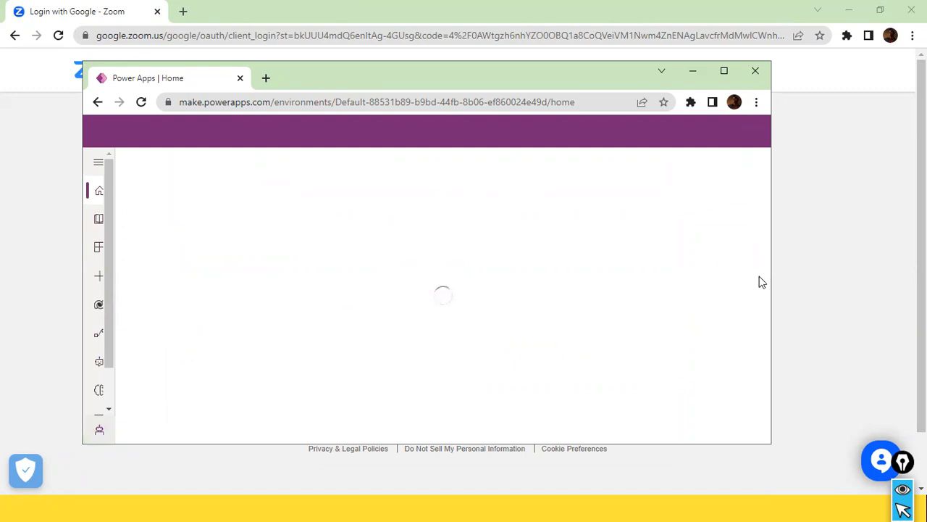
{"action": "left_click_drag", "start_coordinate": [772, 282], "coordinate": [919, 282]}
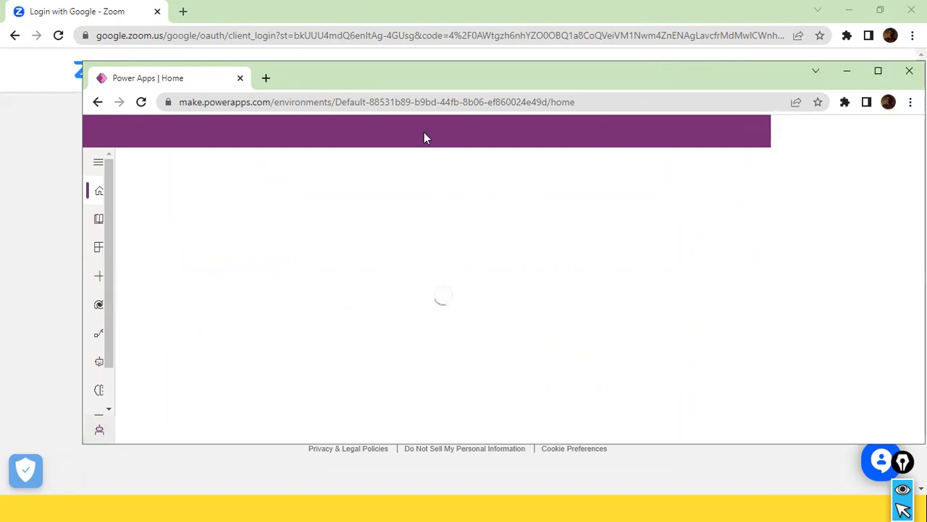
{"action": "left_click_drag", "start_coordinate": [375, 69], "coordinate": [315, 73]}
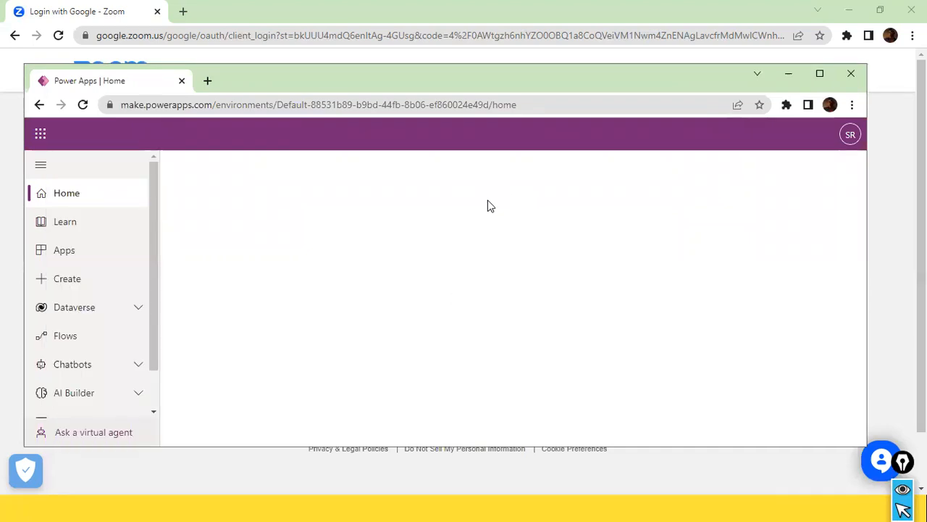
{"action": "left_click", "coordinate": [160, 102]}
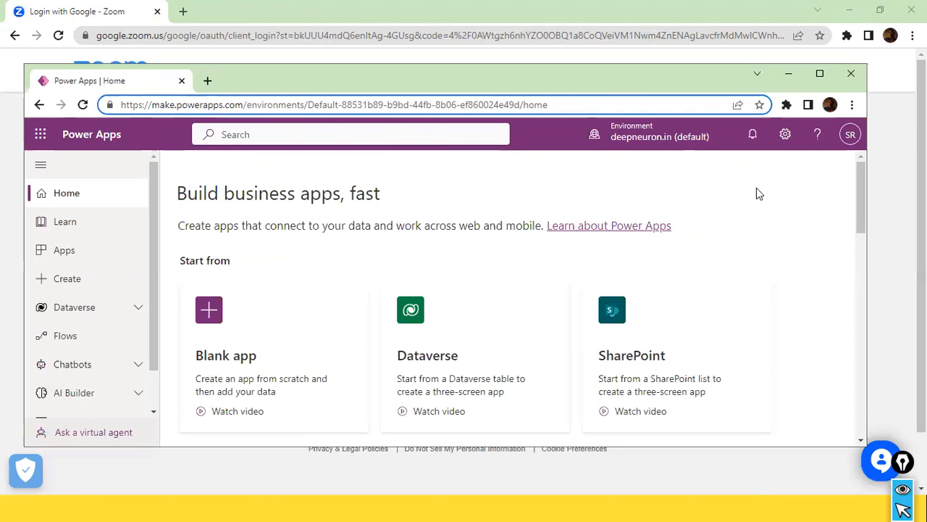
Step: Check which account is signed in to Power Apps and maximize the browser window
{"action": "left_click", "coordinate": [851, 139]}
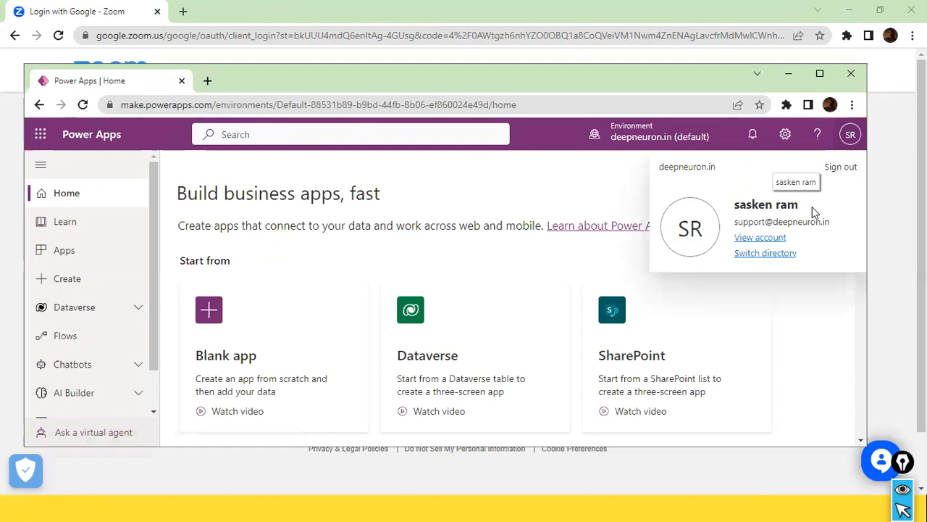
{"action": "left_click", "coordinate": [595, 188]}
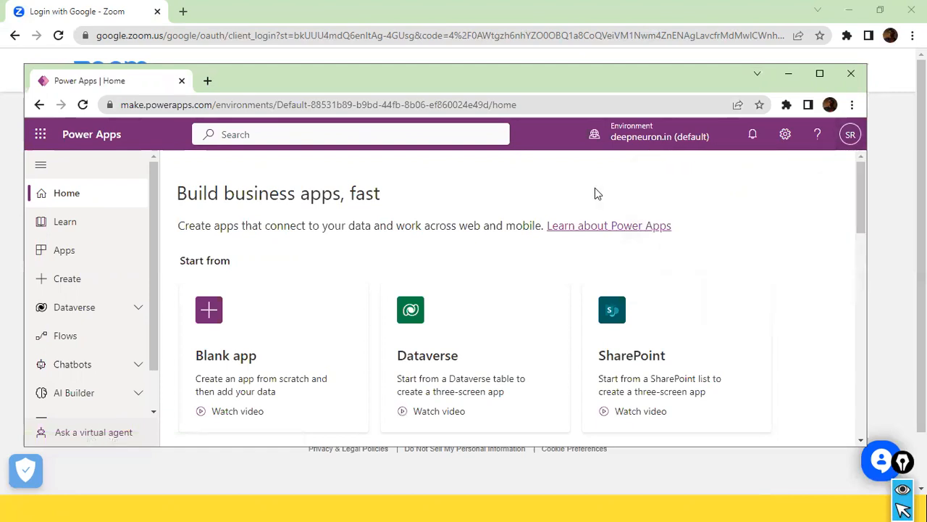
{"action": "left_click", "coordinate": [820, 75]}
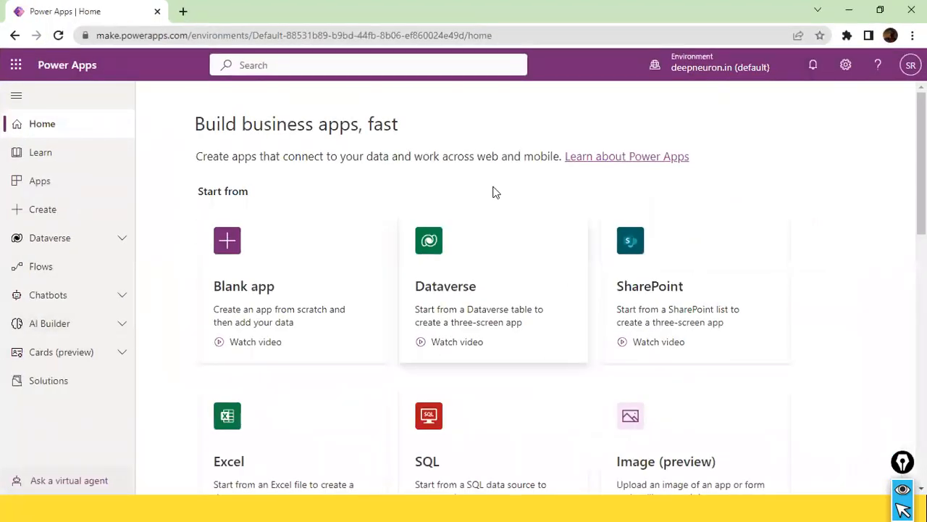
Step: Expand the Dataverse section and open its list of tables
{"action": "mouse_move", "coordinate": [504, 94]}
{"action": "left_mouse_down"}
{"action": "mouse_move", "coordinate": [186, 176]}
{"action": "mouse_move", "coordinate": [66, 226]}
{"action": "mouse_move", "coordinate": [79, 240]}
{"action": "left_mouse_up"}
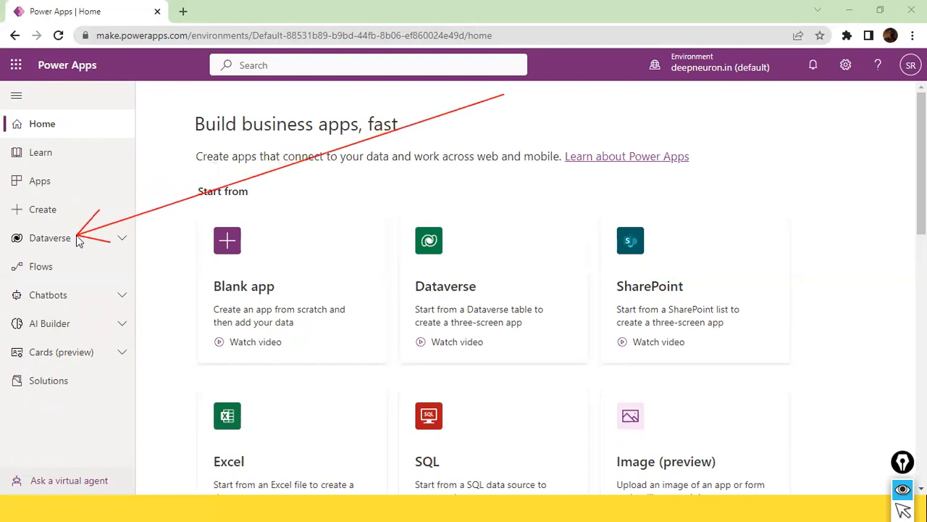
{"action": "key", "text": "ctrl+shift+2"}
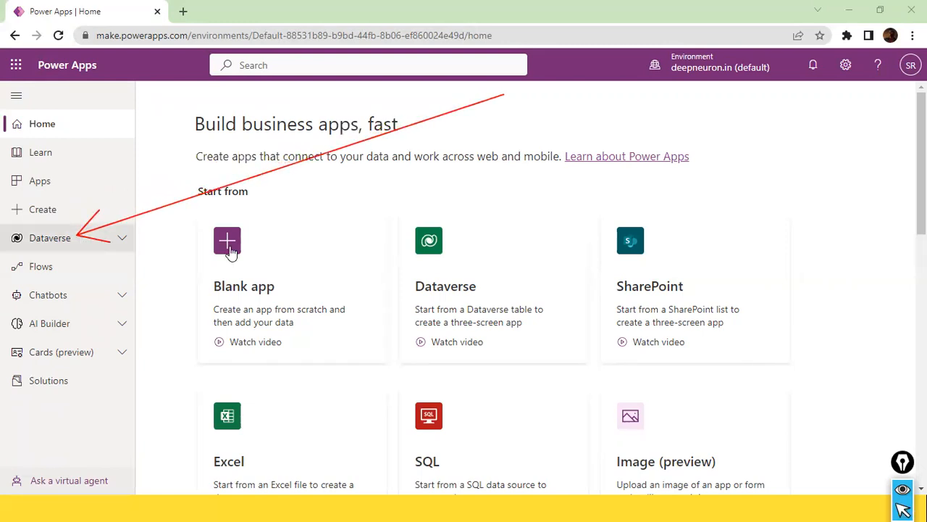
{"action": "left_click", "coordinate": [126, 239]}
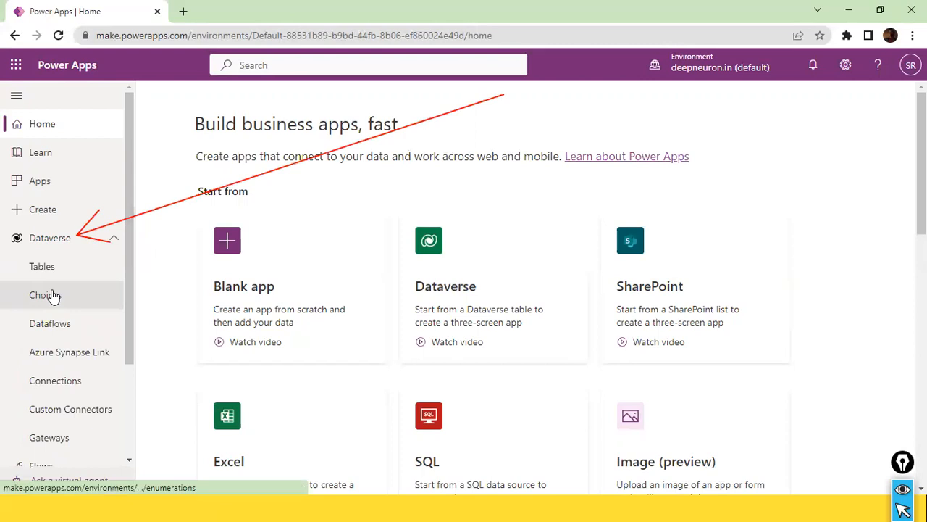
{"action": "scroll", "coordinate": [54, 295], "scroll_direction": "down", "scroll_amount": 2}
{"action": "scroll", "coordinate": [53, 306], "scroll_direction": "up", "scroll_amount": 2}
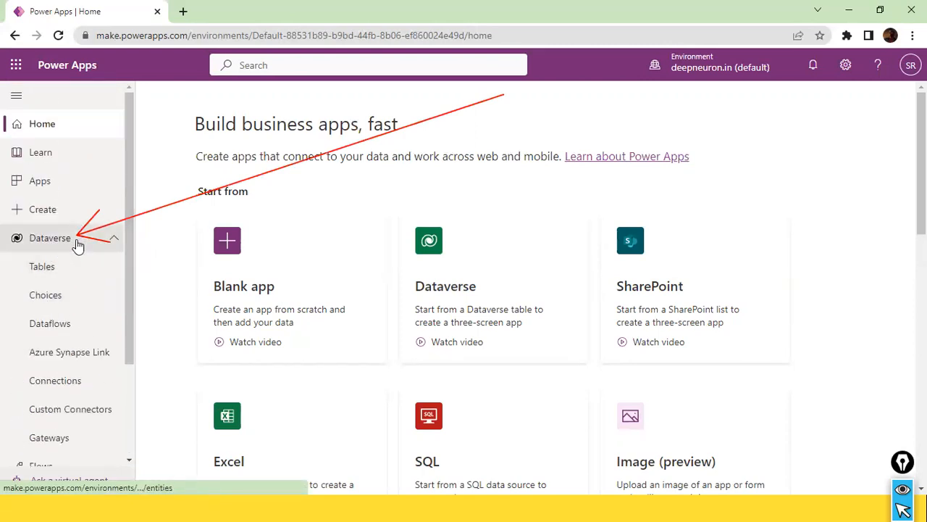
{"action": "left_click", "coordinate": [35, 270]}
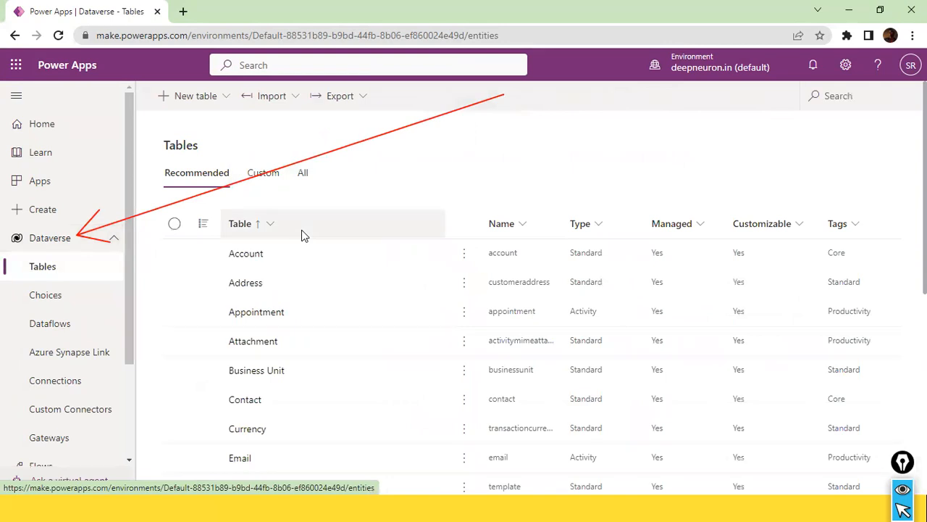
{"action": "scroll", "coordinate": [302, 229], "scroll_direction": "down", "scroll_amount": 2}
{"action": "scroll", "coordinate": [301, 229], "scroll_direction": "up", "scroll_amount": 2}
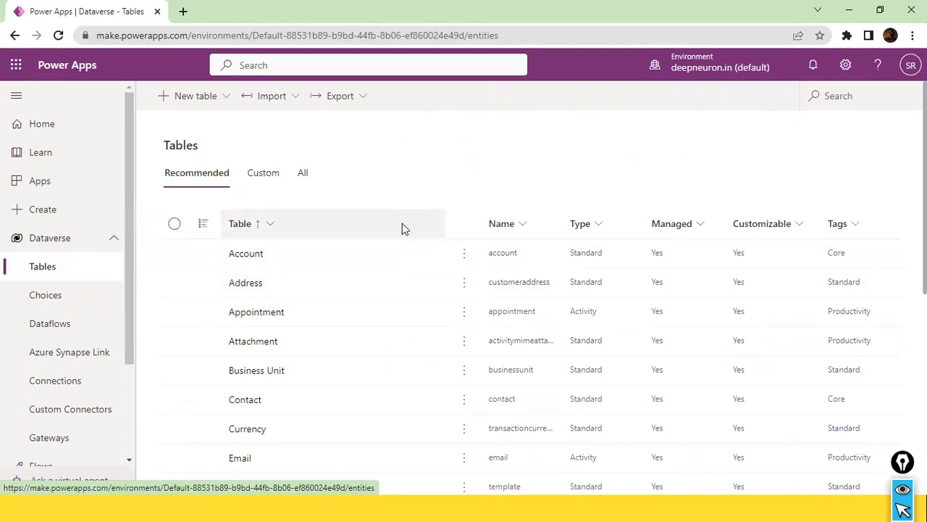
Step: Review the import and export options for Dataverse tables, opening and closing the Import data source chooser
{"action": "left_click", "coordinate": [297, 98]}
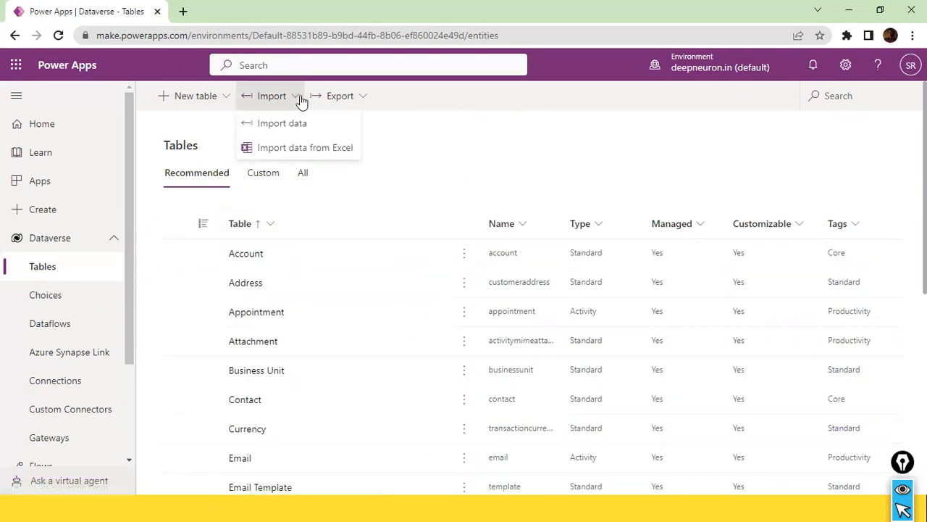
{"action": "left_click", "coordinate": [297, 125]}
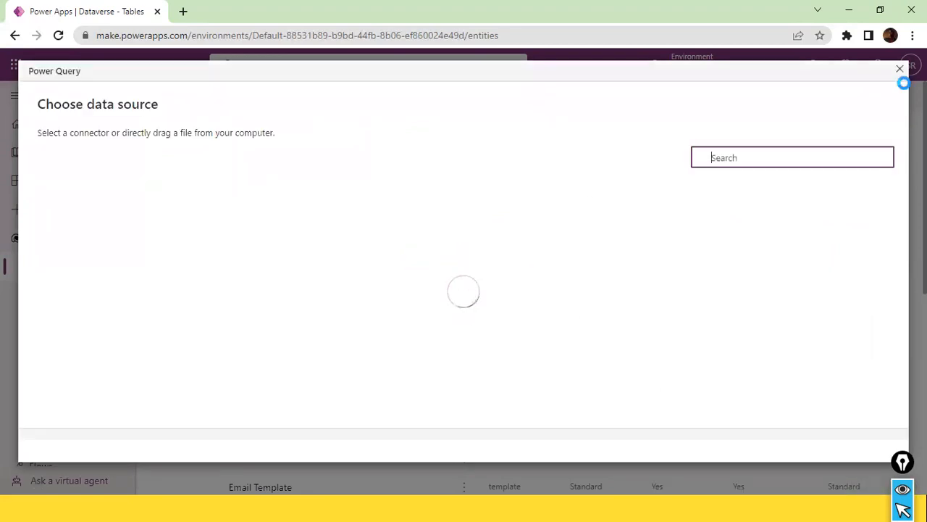
{"action": "left_click", "coordinate": [900, 69]}
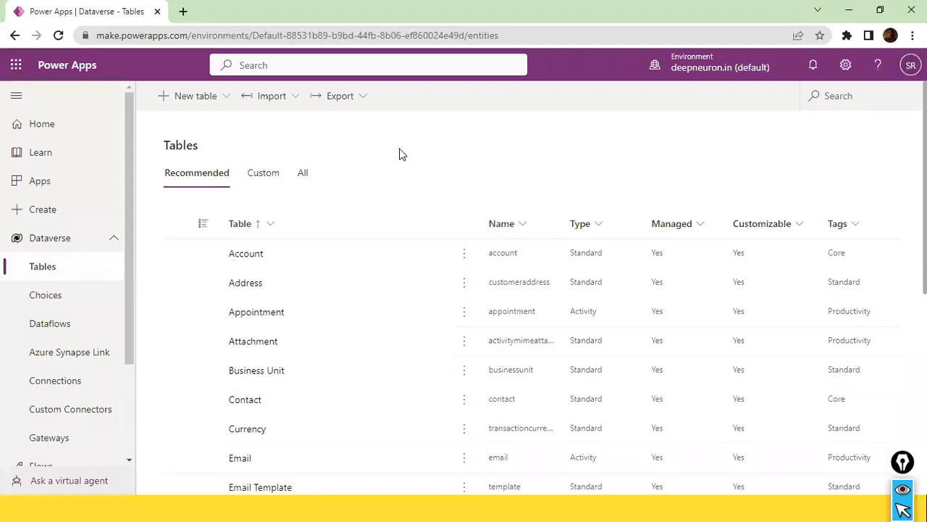
{"action": "left_click", "coordinate": [279, 97]}
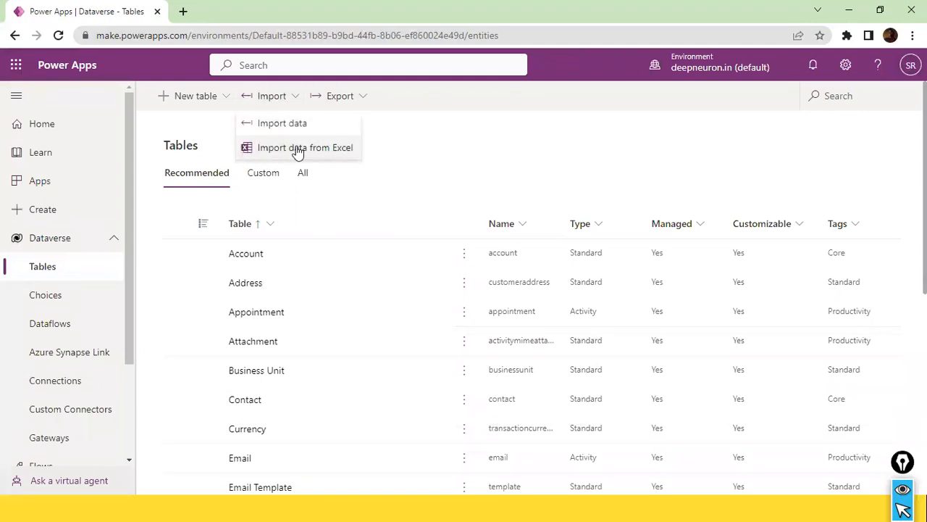
{"action": "left_click", "coordinate": [429, 151]}
{"action": "left_click", "coordinate": [364, 97]}
{"action": "left_click", "coordinate": [424, 211]}
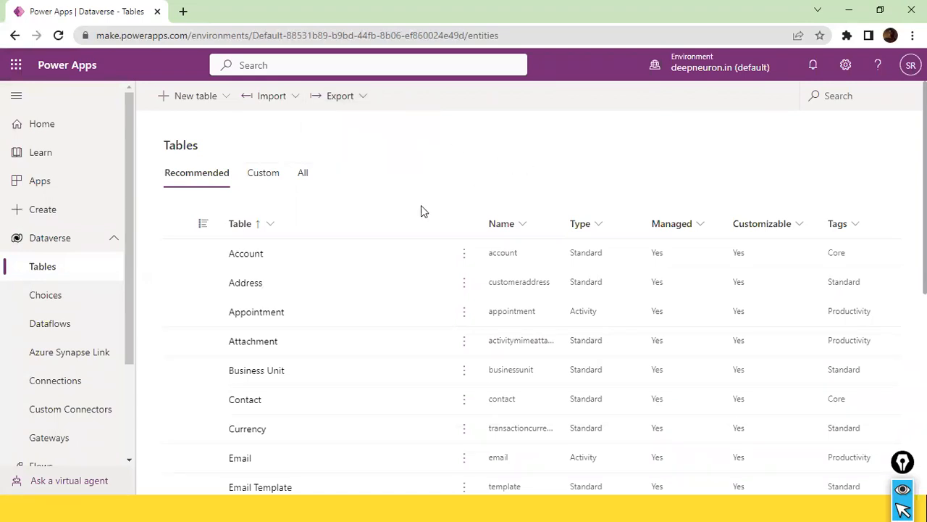
Step: Select the Account table and review the export and import options offered for it
{"action": "left_click", "coordinate": [175, 253]}
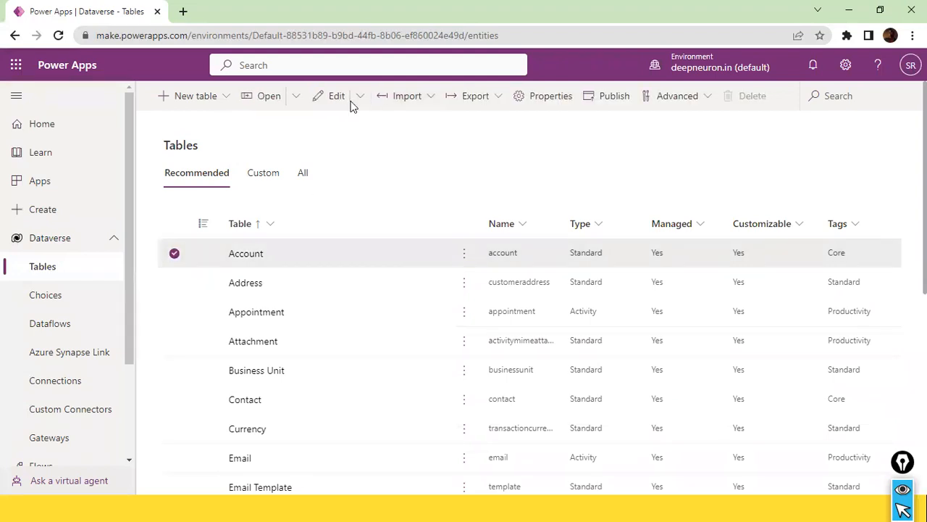
{"action": "left_click", "coordinate": [496, 98]}
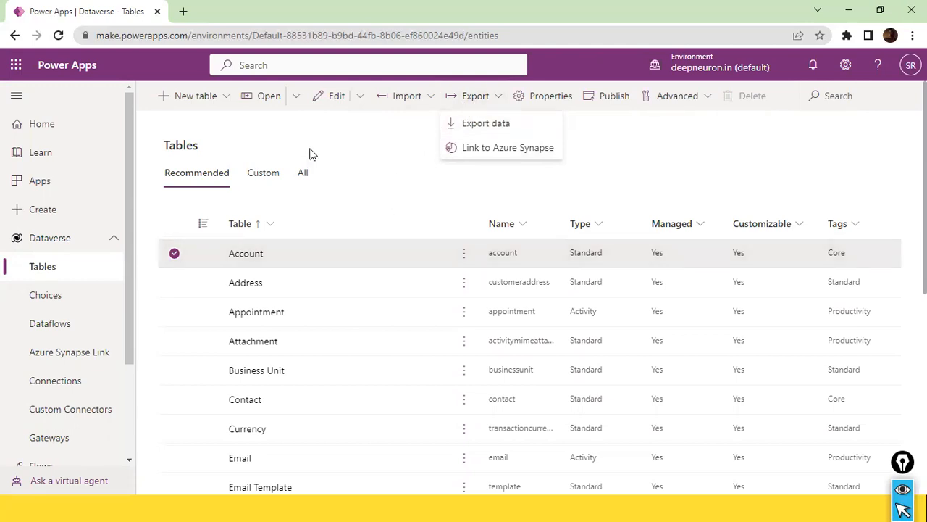
{"action": "left_click", "coordinate": [431, 102]}
{"action": "left_click", "coordinate": [495, 105]}
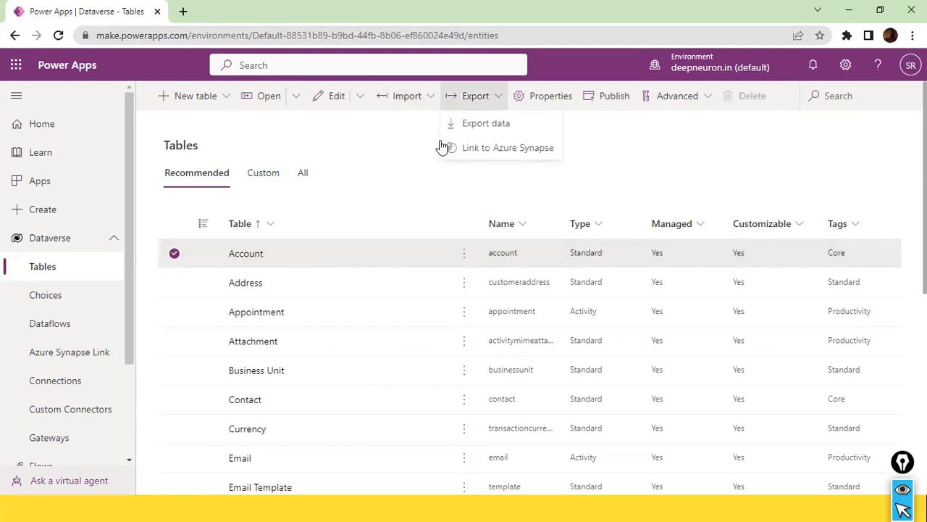
{"action": "left_click", "coordinate": [359, 154]}
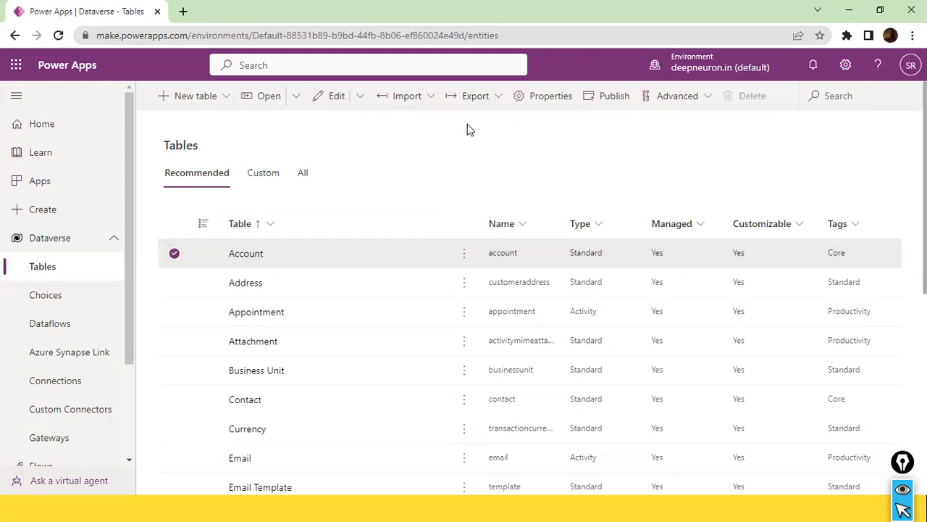
Step: Open the Account table and examine its properties, schema, columns and sample data rows
{"action": "left_click", "coordinate": [255, 254]}
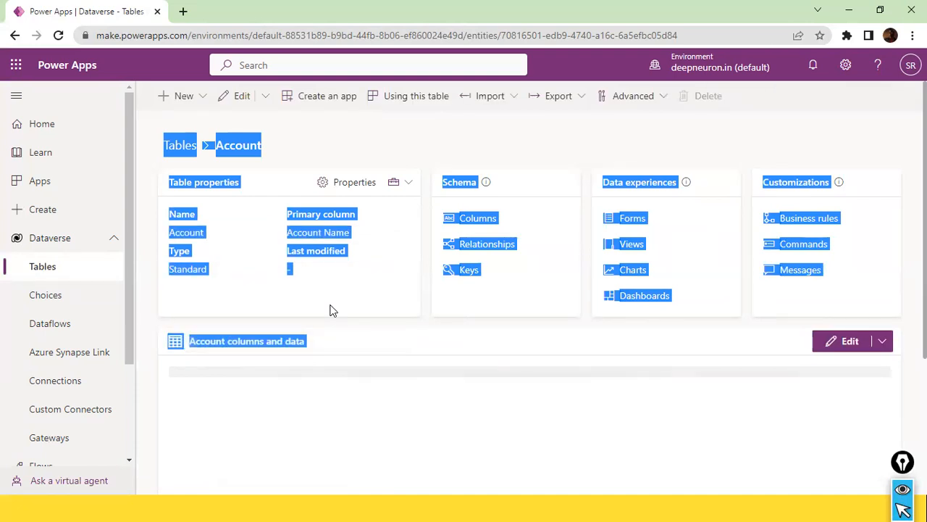
{"action": "scroll", "coordinate": [329, 310], "scroll_direction": "down", "scroll_amount": 3}
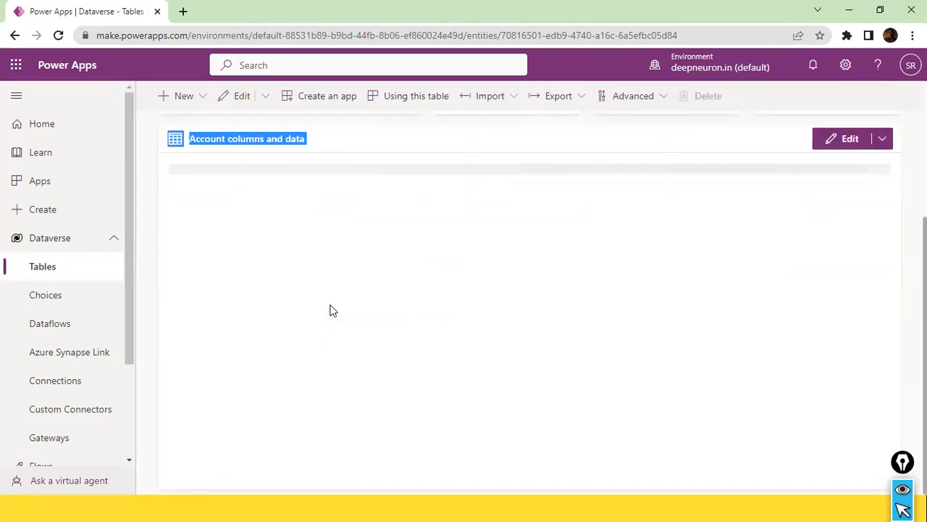
{"action": "scroll", "coordinate": [331, 310], "scroll_direction": "up", "scroll_amount": 3}
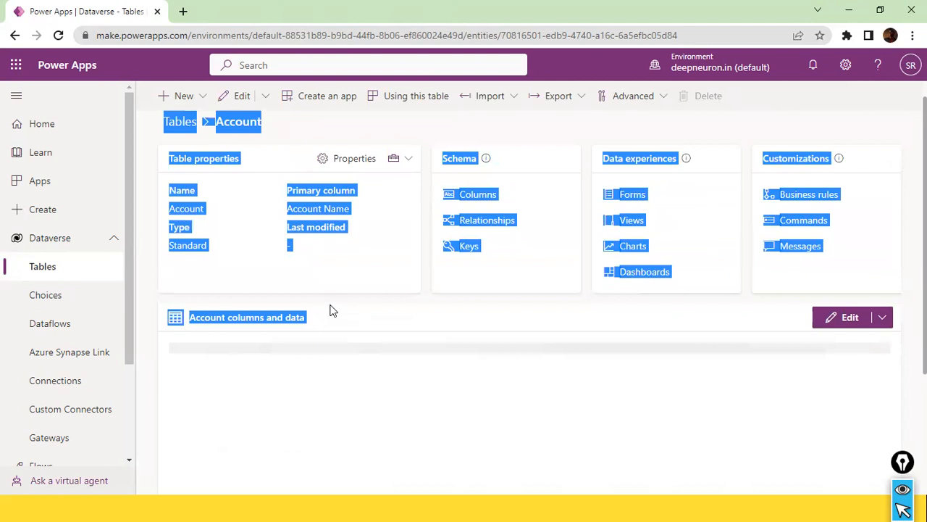
{"action": "scroll", "coordinate": [333, 310], "scroll_direction": "down", "scroll_amount": 1}
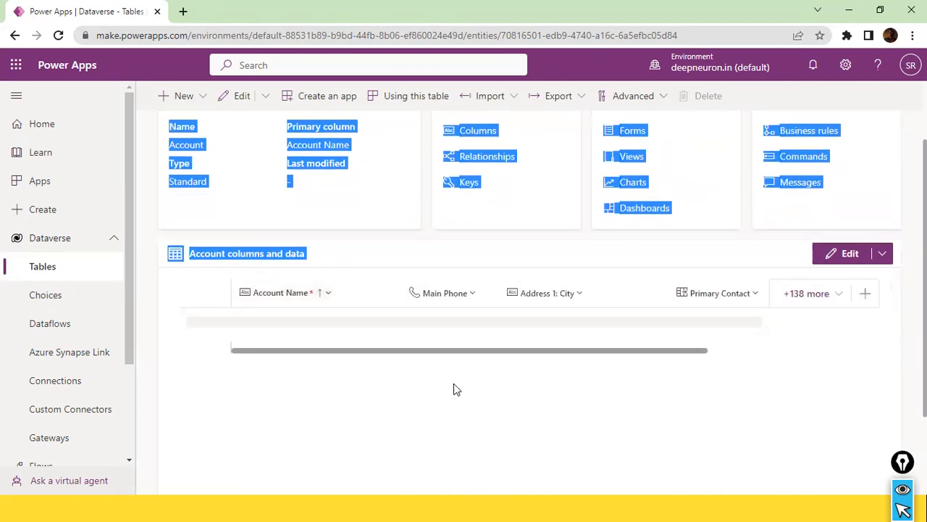
{"action": "scroll", "coordinate": [521, 334], "scroll_direction": "down", "scroll_amount": 2}
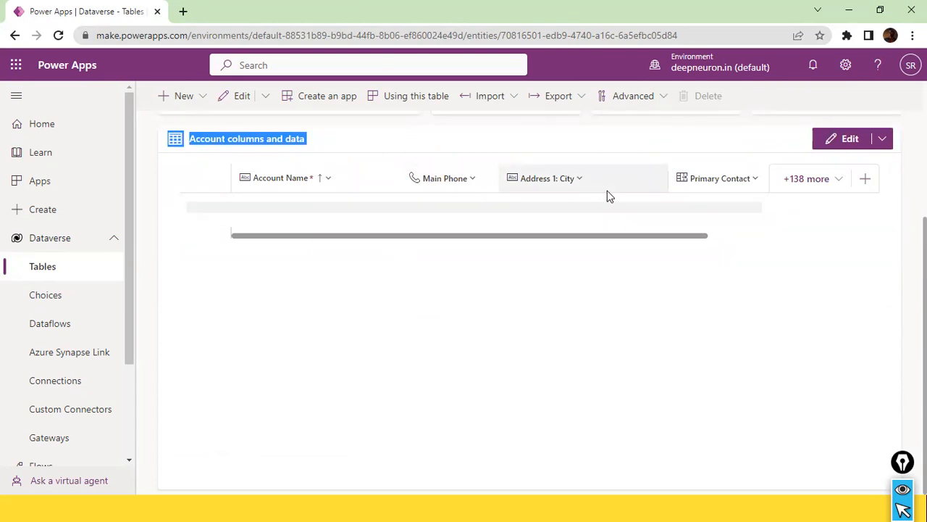
{"action": "scroll", "coordinate": [656, 246], "scroll_direction": "up", "scroll_amount": 1}
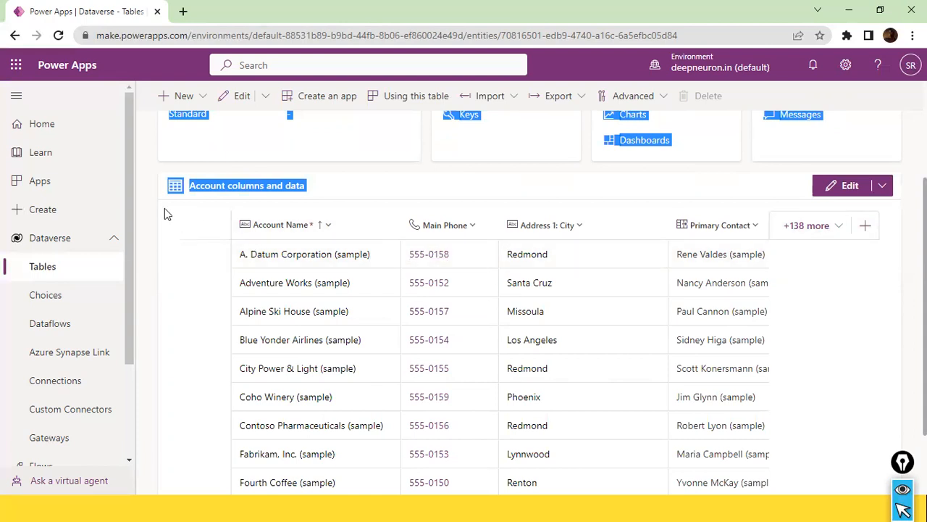
{"action": "scroll", "coordinate": [164, 208], "scroll_direction": "down", "scroll_amount": 2}
{"action": "scroll", "coordinate": [165, 208], "scroll_direction": "up", "scroll_amount": 2}
{"action": "scroll", "coordinate": [165, 208], "scroll_direction": "down", "scroll_amount": 2}
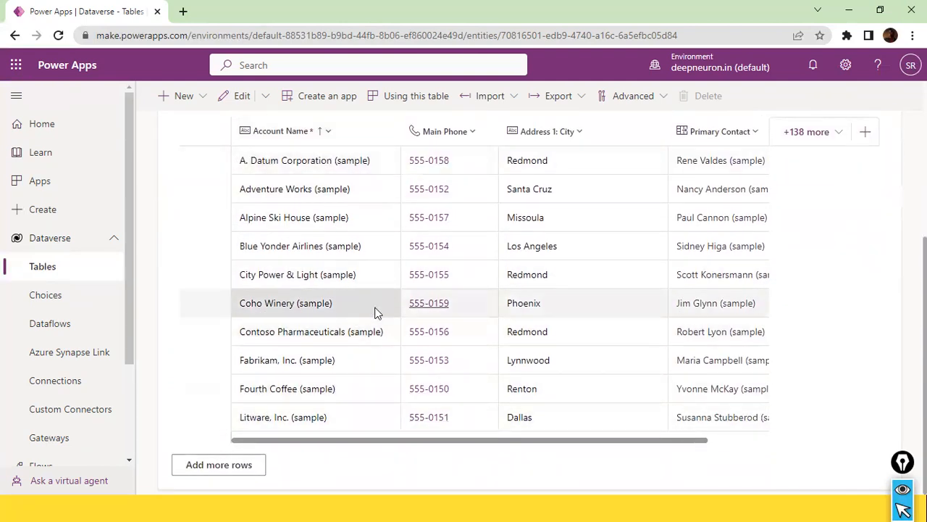
{"action": "scroll", "coordinate": [379, 297], "scroll_direction": "up", "scroll_amount": 2}
{"action": "scroll", "coordinate": [379, 298], "scroll_direction": "down", "scroll_amount": 2}
{"action": "scroll", "coordinate": [379, 298], "scroll_direction": "up", "scroll_amount": 2}
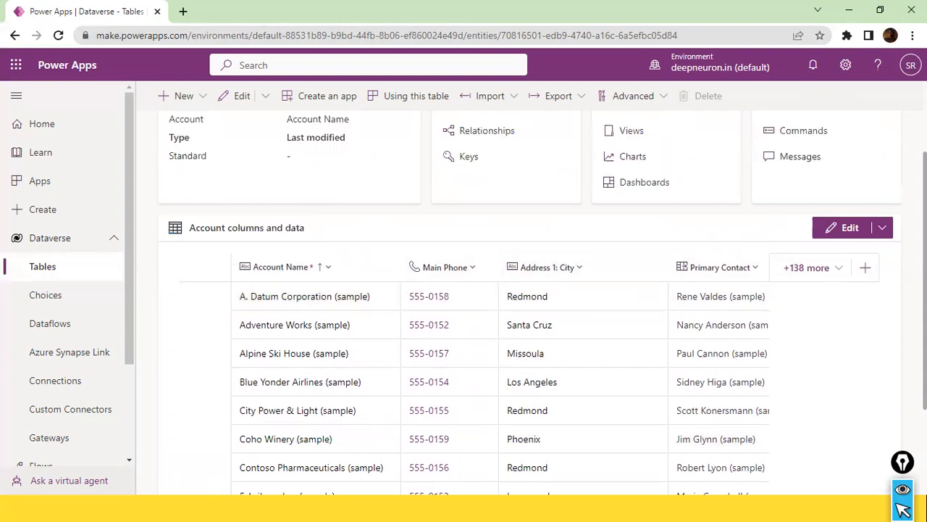
{"action": "scroll", "coordinate": [542, 302], "scroll_direction": "up", "scroll_amount": 2}
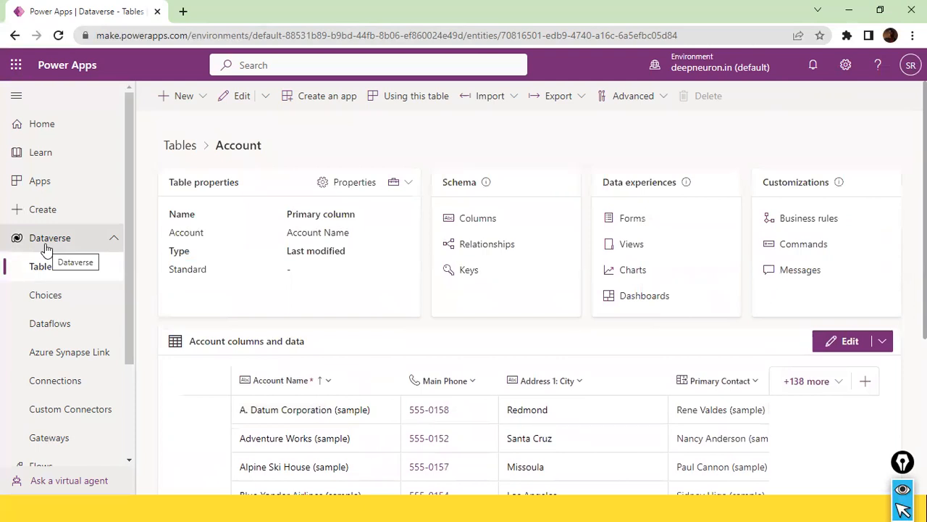
{"action": "left_click", "coordinate": [846, 66]}
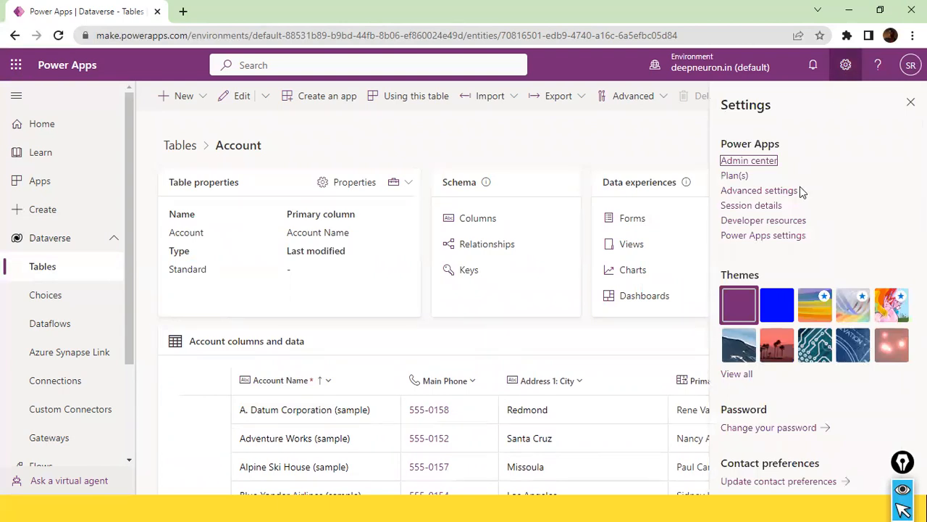
{"action": "left_click", "coordinate": [778, 205]}
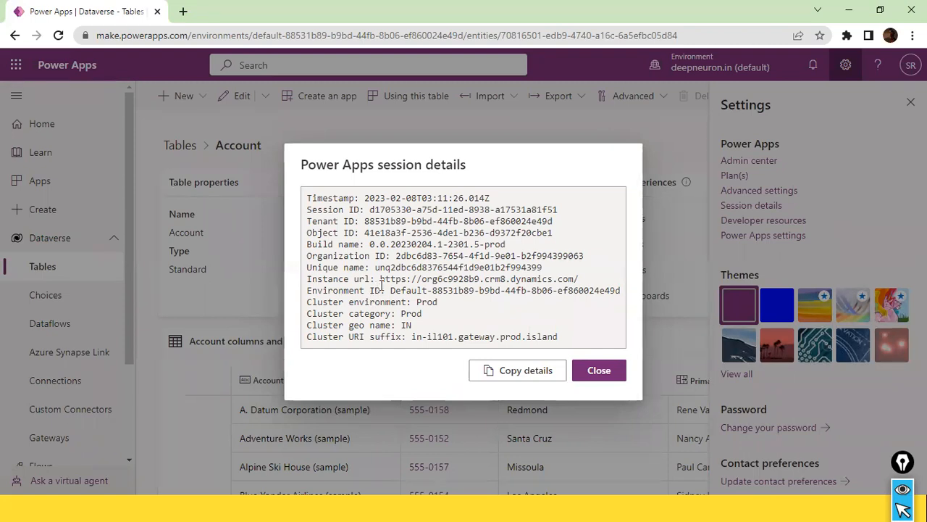
{"action": "left_click_drag", "start_coordinate": [422, 280], "coordinate": [575, 283]}
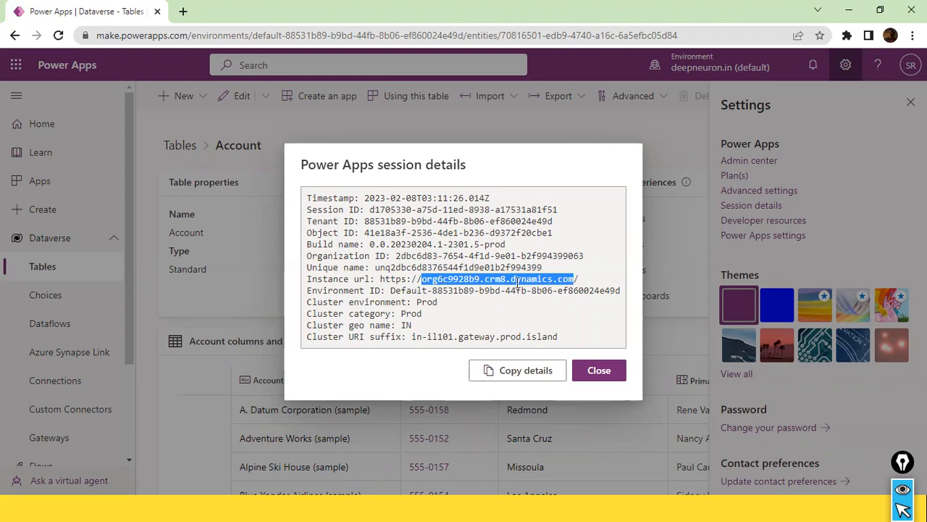
Step: Copy the selected instance URL host name and close the session details
{"action": "right_click", "coordinate": [563, 283]}
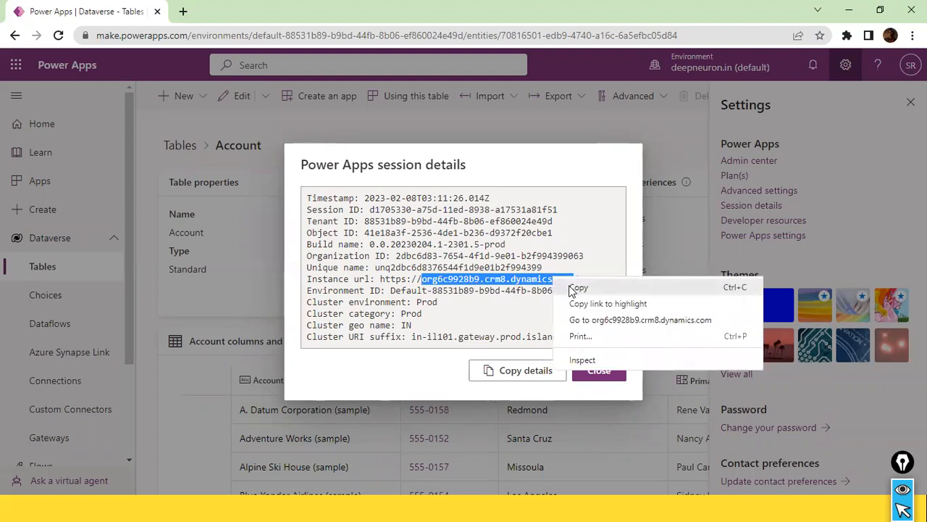
{"action": "left_click", "coordinate": [572, 289]}
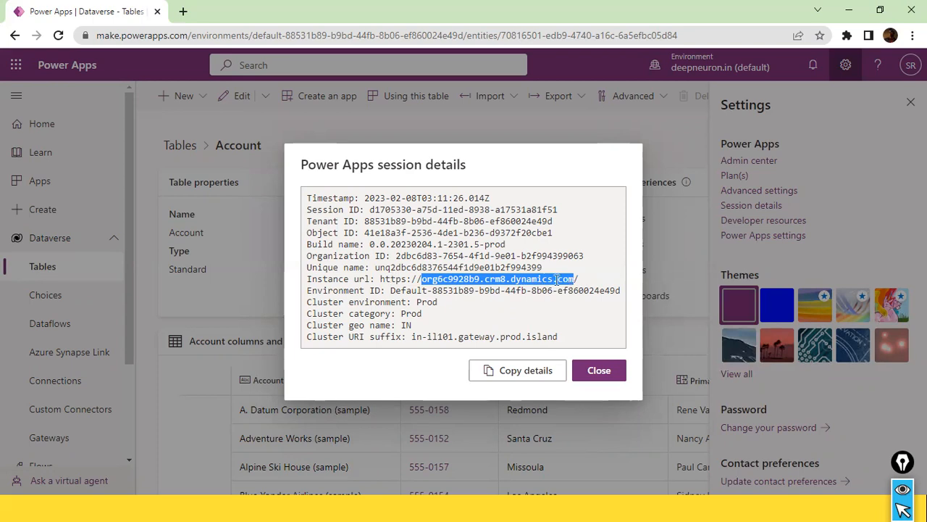
{"action": "left_click", "coordinate": [611, 374]}
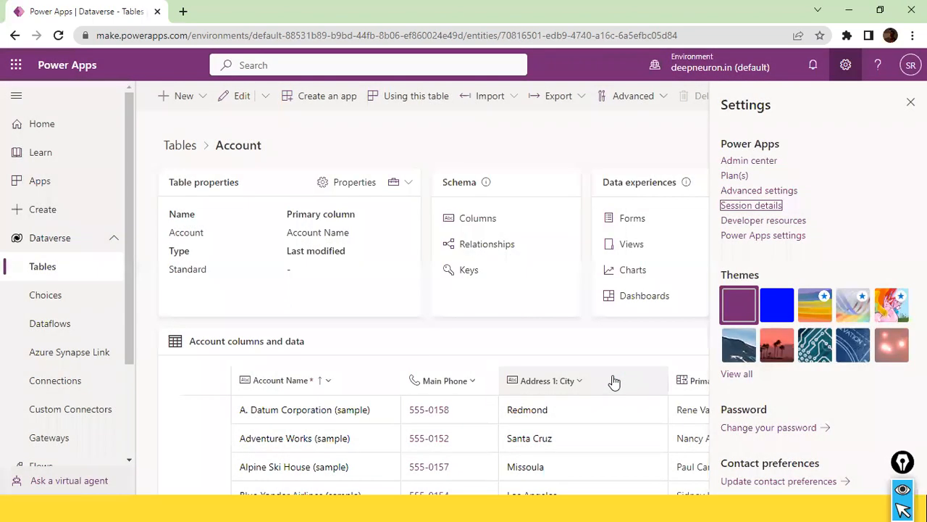
Step: Switch to Power BI Desktop and start a Dataverse data connection
{"action": "key", "text": "alt+Tab"}
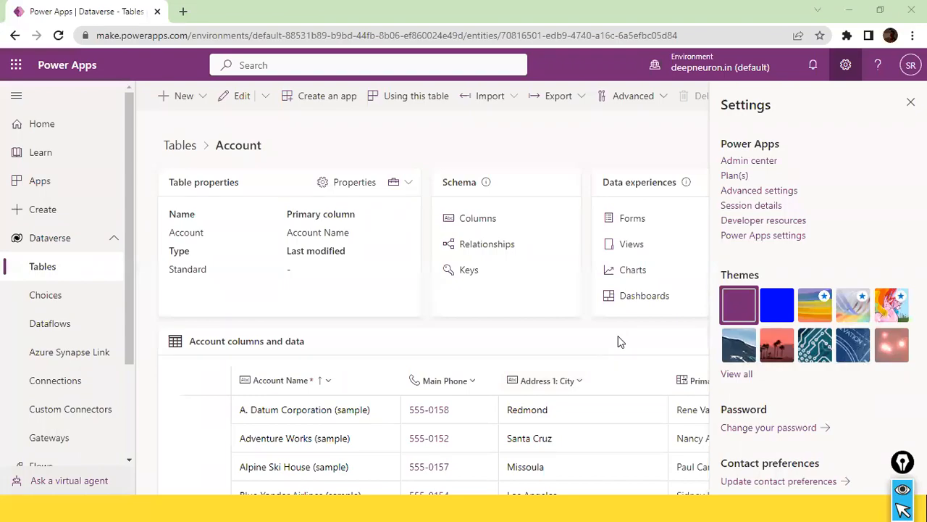
{"action": "key", "text": "alt+Tab"}
{"action": "key", "text": "alt+Tab"}
{"action": "key", "text": "alt+Tab"}
{"action": "key", "text": "alt+Tab"}
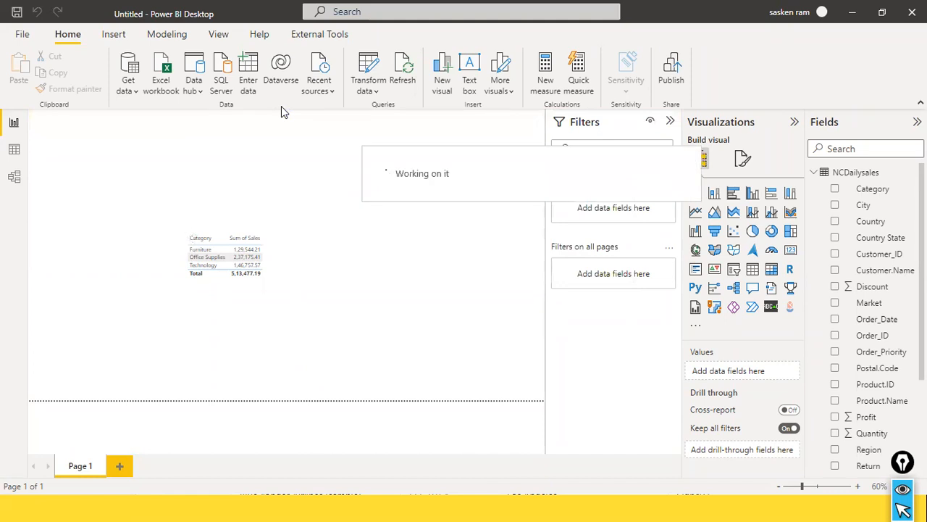
{"action": "left_click", "coordinate": [293, 71]}
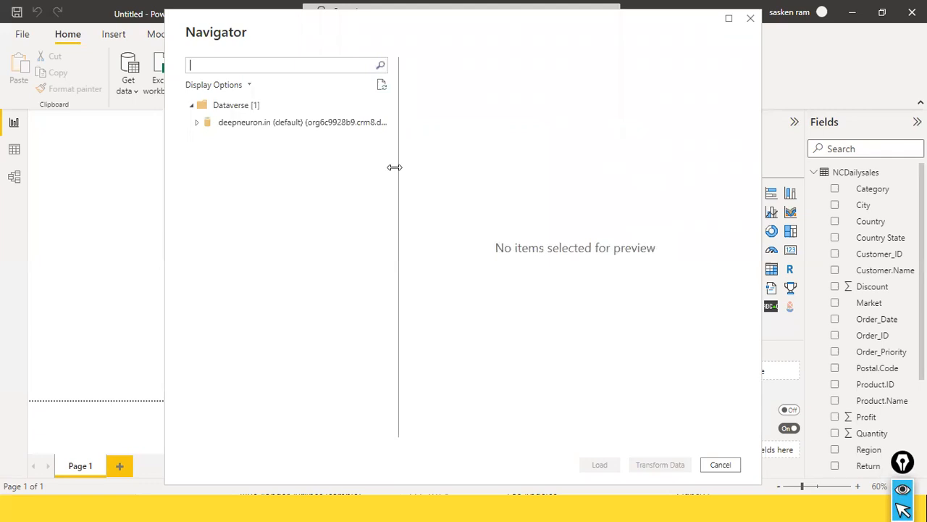
Step: Switch back to Power Apps and check the instance URL's host name in the session details, closing the settings when done
{"action": "key", "text": "alt+Tab"}
{"action": "key", "text": "alt+Tab"}
{"action": "key", "text": "alt+Tab"}
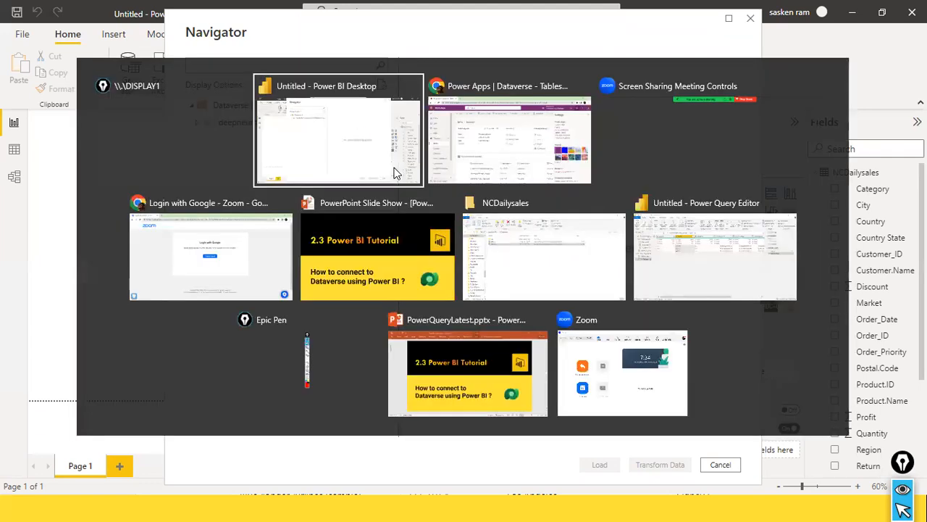
{"action": "left_click", "coordinate": [845, 65]}
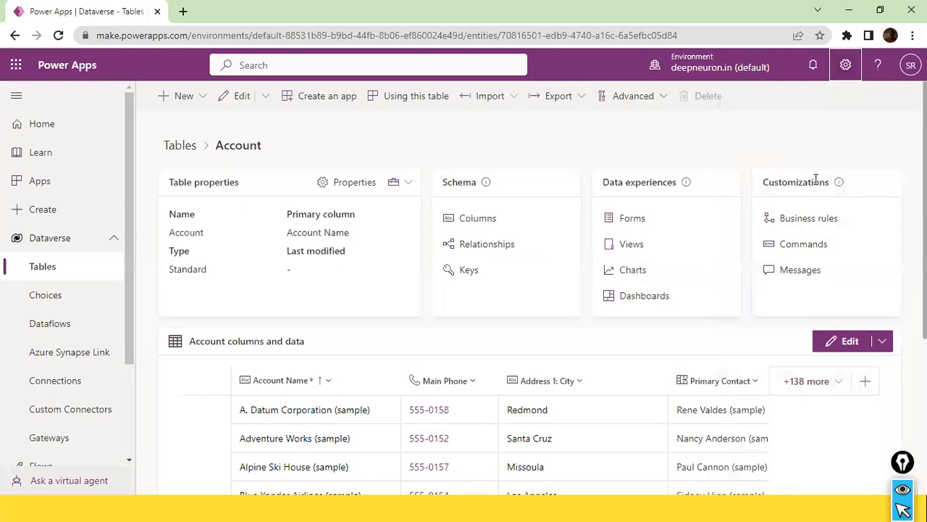
{"action": "left_click", "coordinate": [845, 65]}
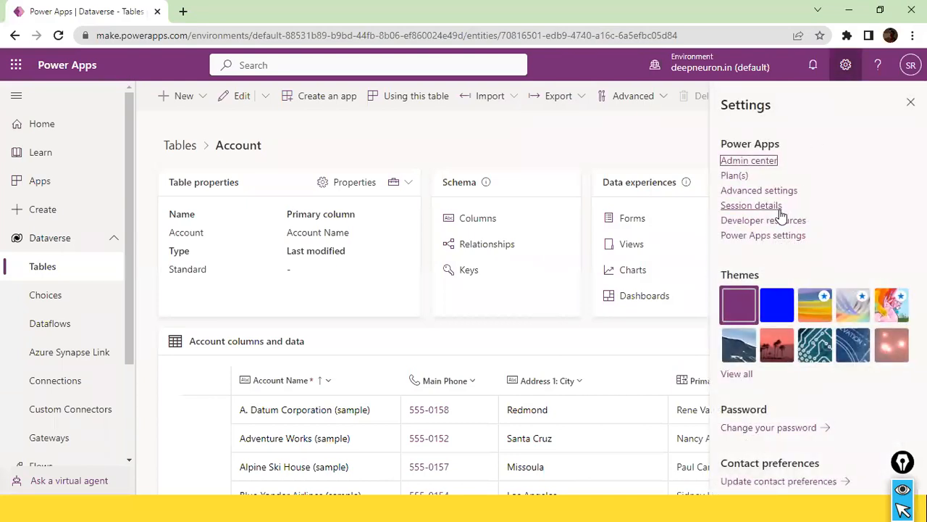
{"action": "left_click", "coordinate": [736, 208]}
{"action": "left_click_drag", "start_coordinate": [422, 280], "coordinate": [575, 280]}
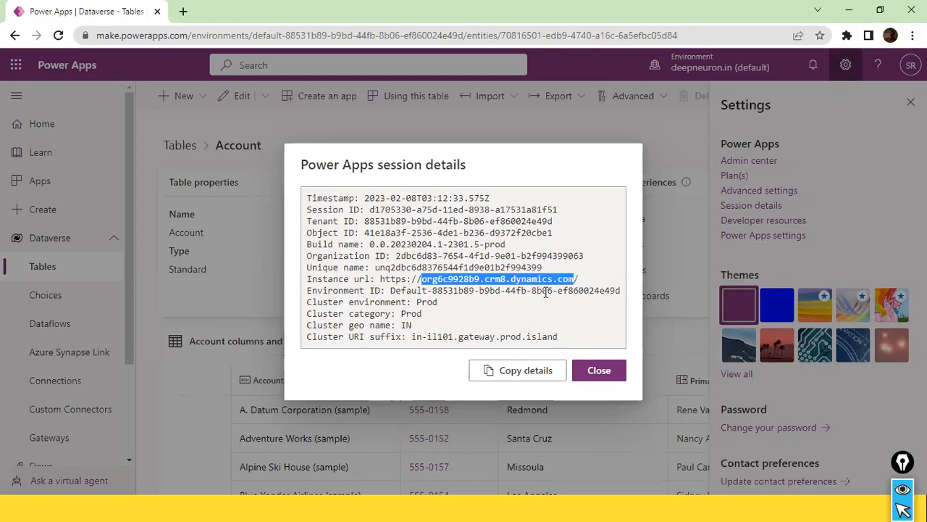
{"action": "key", "text": "alt"}
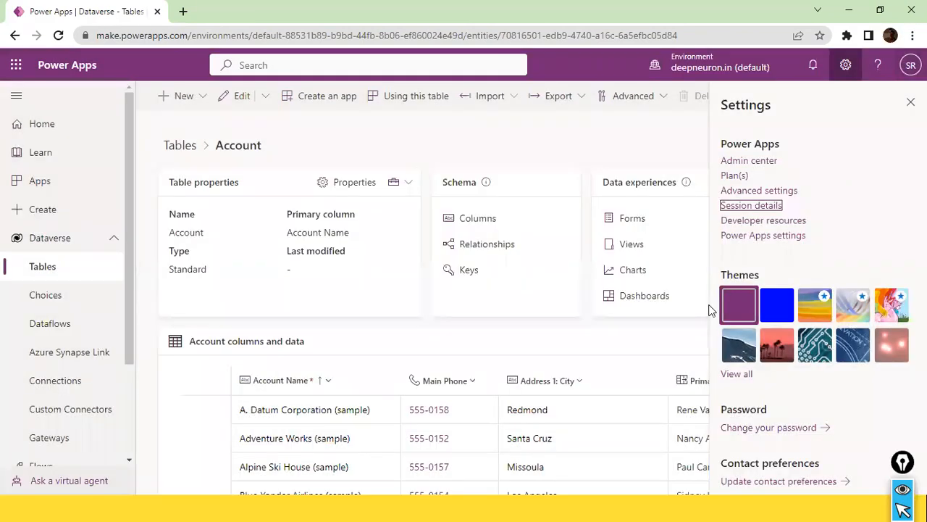
{"action": "key", "text": "Escape"}
Step: Show the signed-in Power Apps account and highlight its e-mail address
{"action": "left_click", "coordinate": [910, 67]}
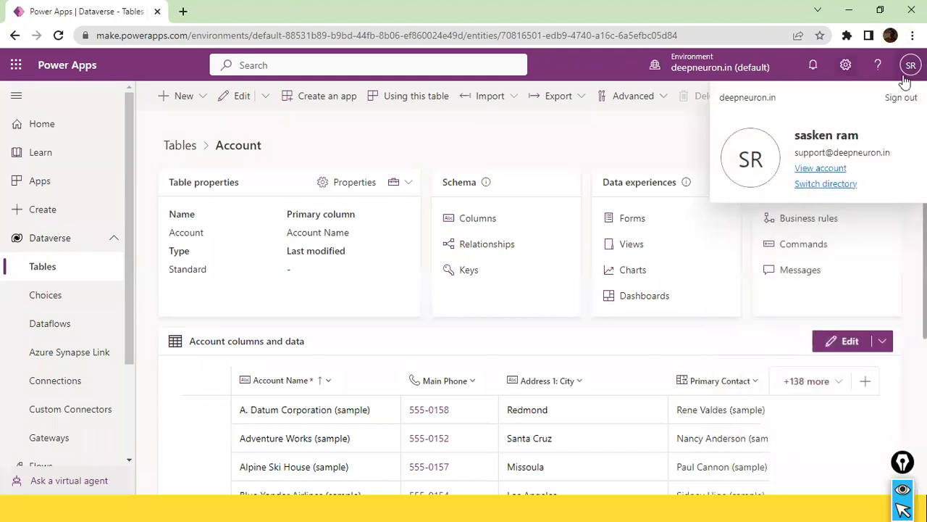
{"action": "left_click_drag", "start_coordinate": [804, 153], "coordinate": [897, 159]}
{"action": "left_click", "coordinate": [732, 139]}
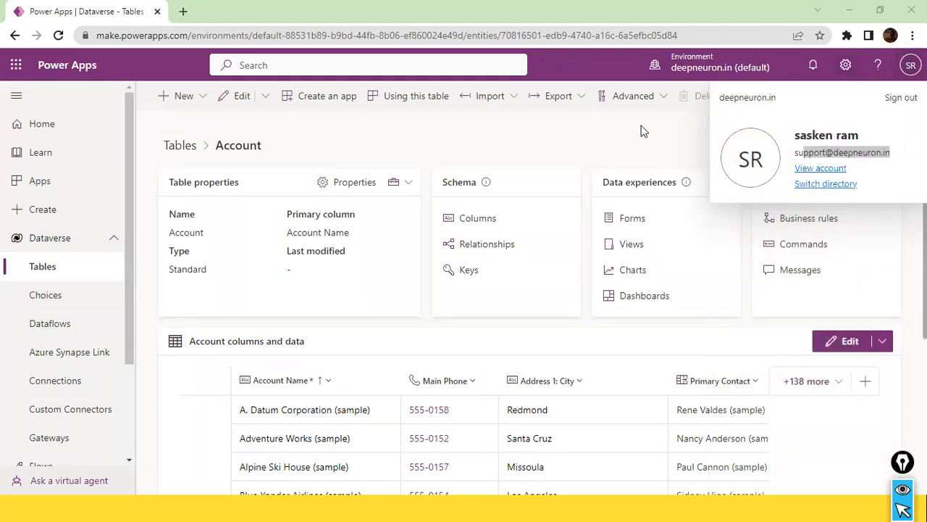
Step: Switch to Power BI Desktop and expand the deepneuron.in (default) environment in the Navigator
{"action": "key", "text": "alt+Tab"}
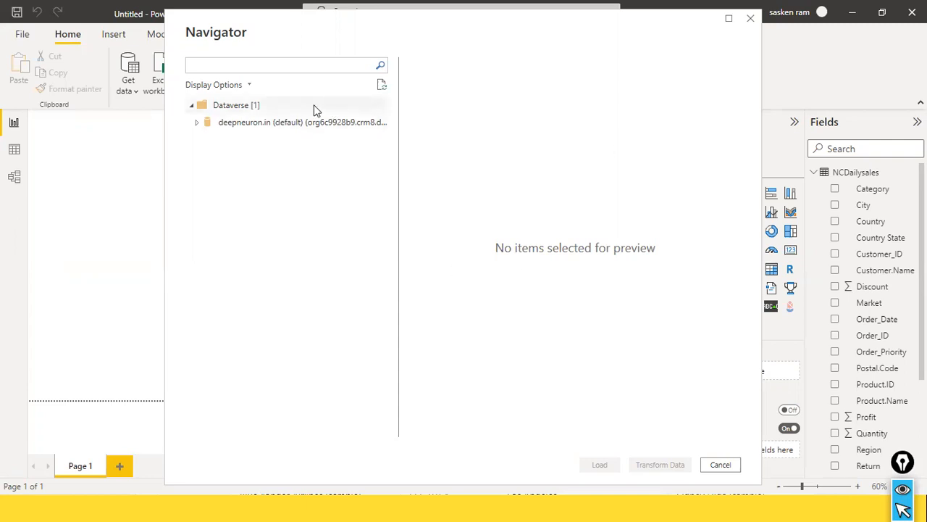
{"action": "left_click", "coordinate": [197, 124]}
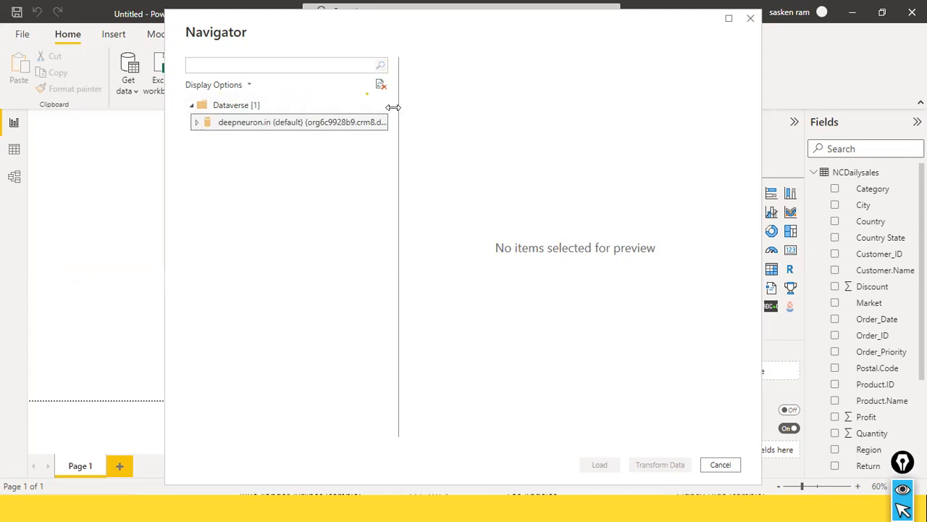
Step: Switch to Power Apps, return to the Dataverse Tables list and look through the recommended tables
{"action": "key", "text": "alt+Tab"}
{"action": "key", "text": "alt+Tab"}
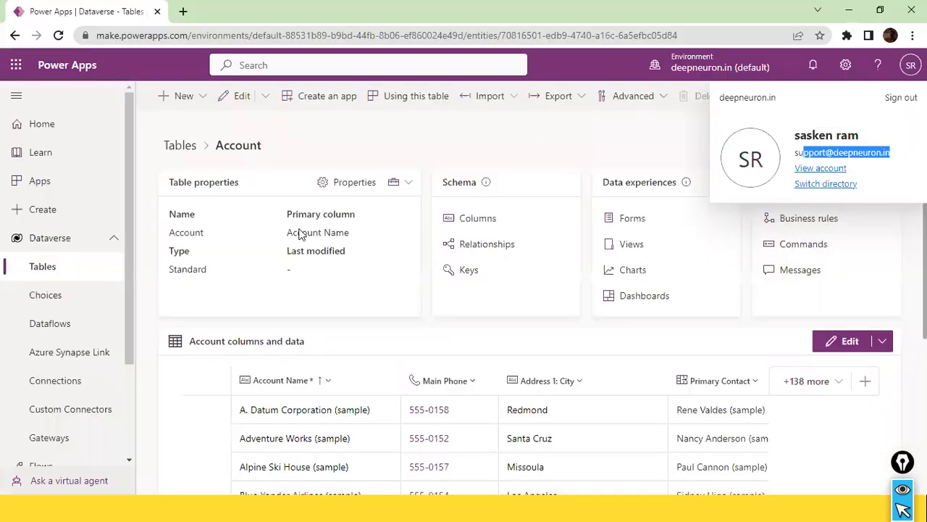
{"action": "scroll", "coordinate": [251, 293], "scroll_direction": "down", "scroll_amount": 3}
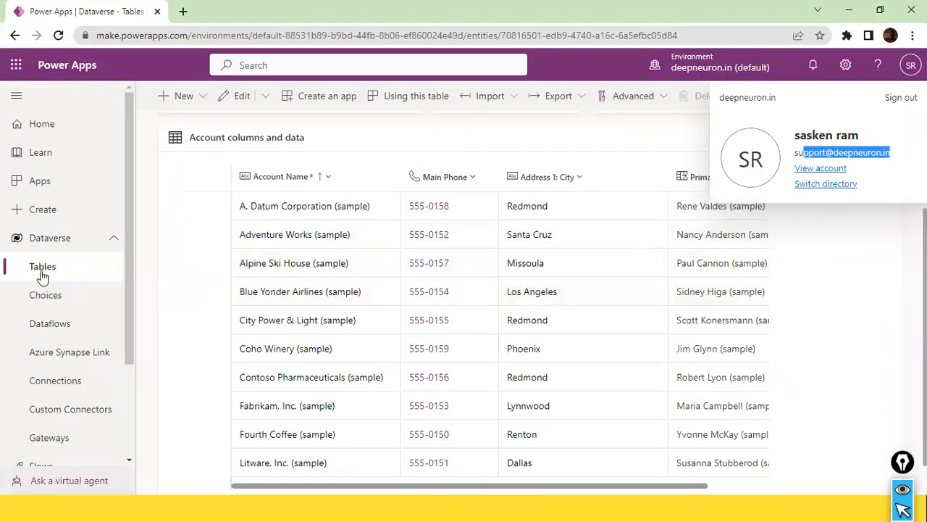
{"action": "left_click", "coordinate": [35, 270]}
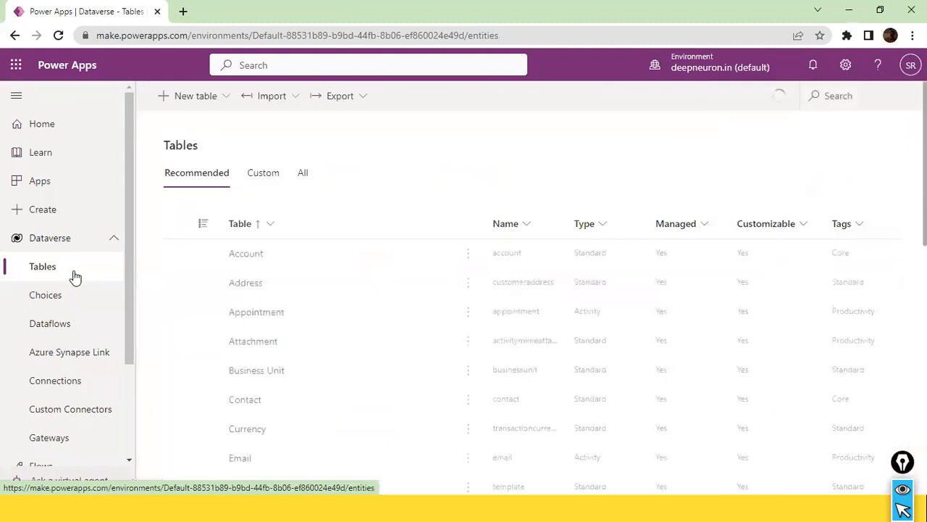
{"action": "scroll", "coordinate": [291, 284], "scroll_direction": "down", "scroll_amount": 2}
{"action": "scroll", "coordinate": [291, 284], "scroll_direction": "up", "scroll_amount": 2}
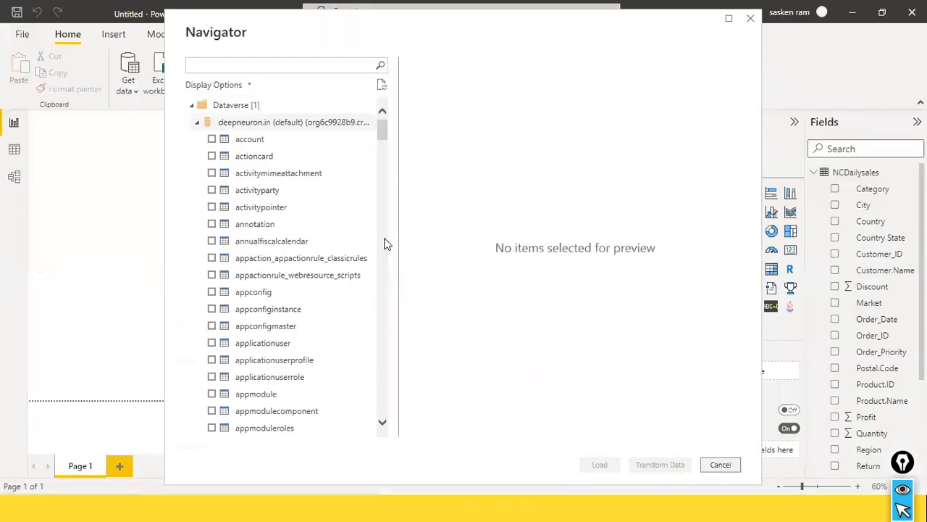
Step: In Power BI Desktop, select the account table from the Dataverse environment and load it using the Import connection mode
{"action": "scroll", "coordinate": [343, 172], "scroll_direction": "down", "scroll_amount": 1}
{"action": "scroll", "coordinate": [344, 169], "scroll_direction": "down", "scroll_amount": 2}
{"action": "scroll", "coordinate": [343, 170], "scroll_direction": "up", "scroll_amount": 3}
{"action": "left_click", "coordinate": [212, 139]}
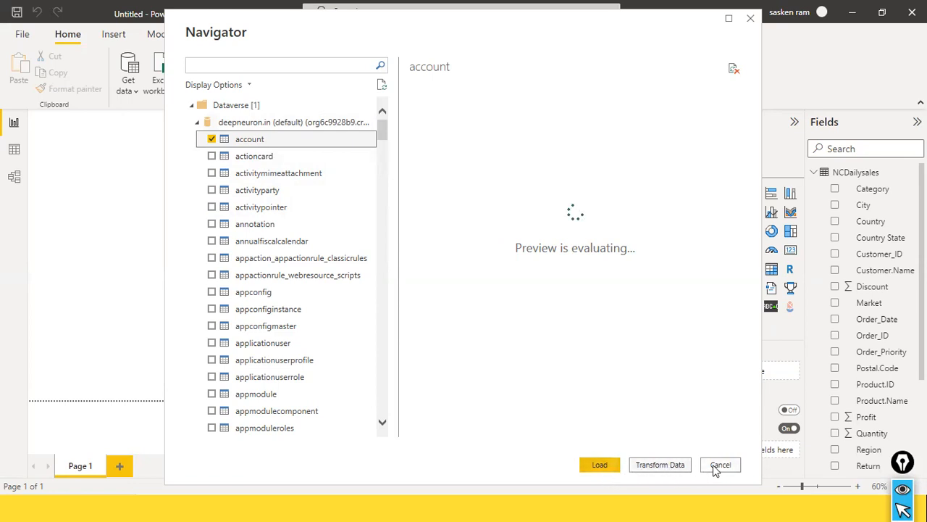
{"action": "left_click", "coordinate": [598, 464]}
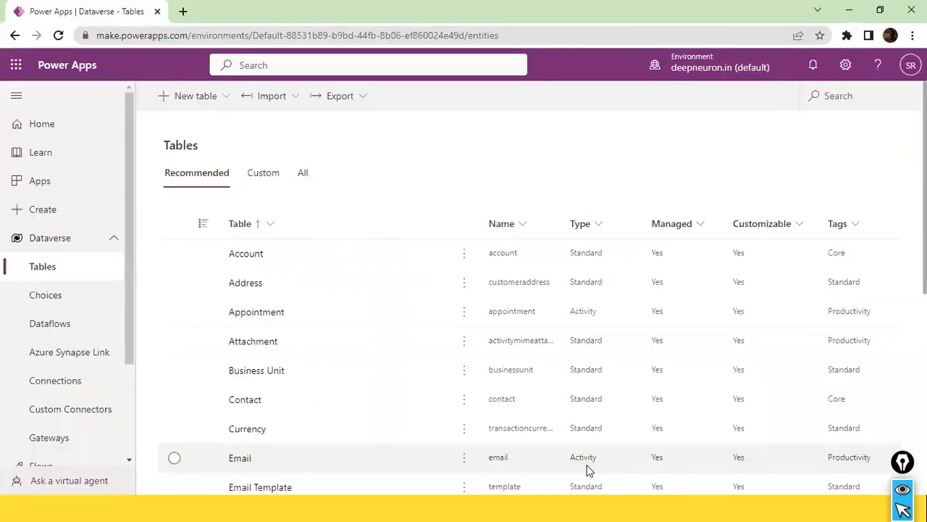
{"action": "key", "text": "alt+Tab"}
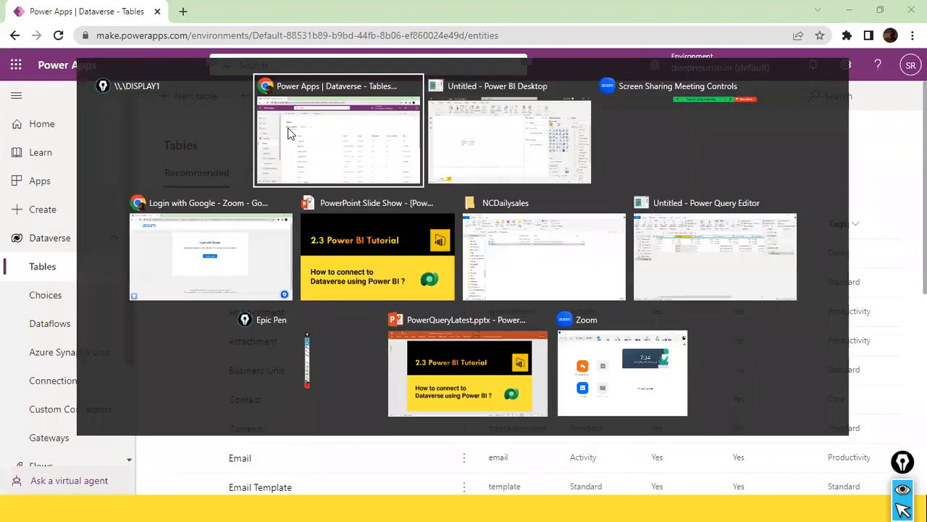
{"action": "key", "text": "alt+Tab"}
{"action": "key", "text": "alt+Tab"}
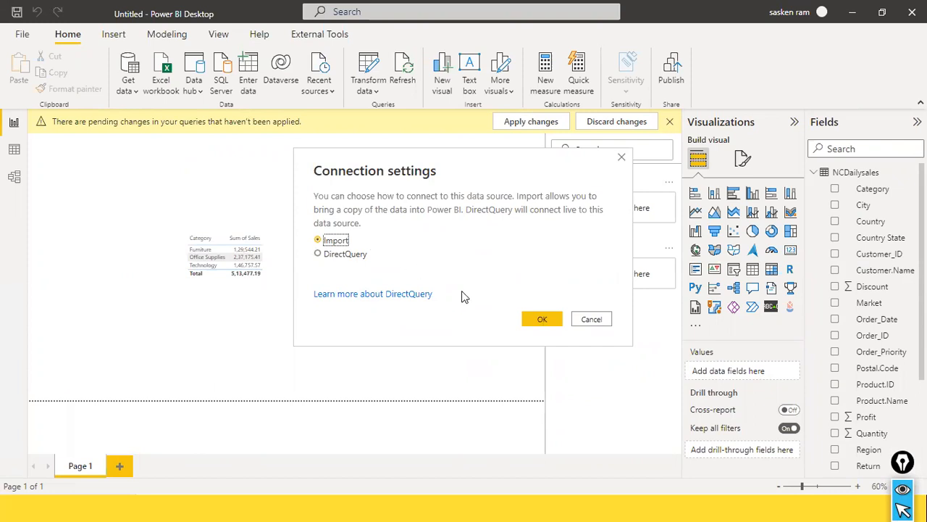
{"action": "left_click", "coordinate": [555, 324]}
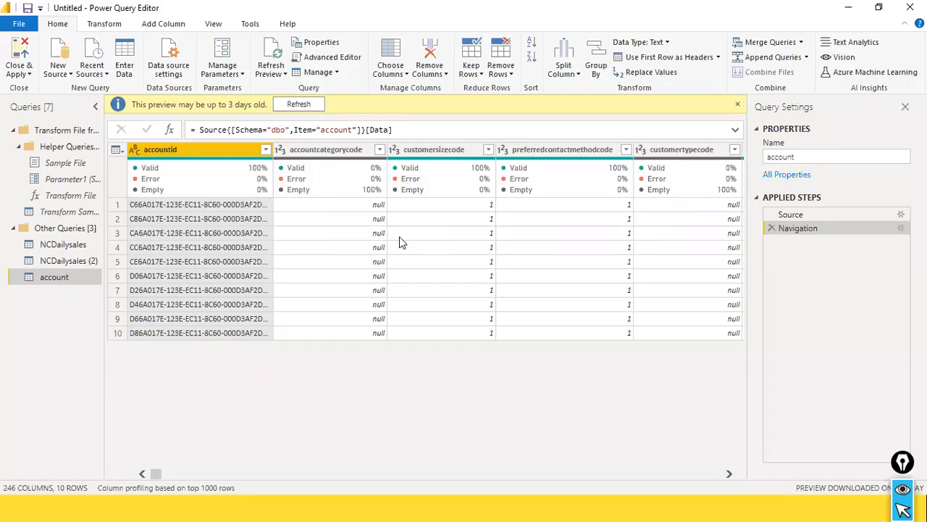
Step: Refresh the account query's preview in Power Query Editor and switch back to the Power BI Desktop report
{"action": "left_click", "coordinate": [298, 105]}
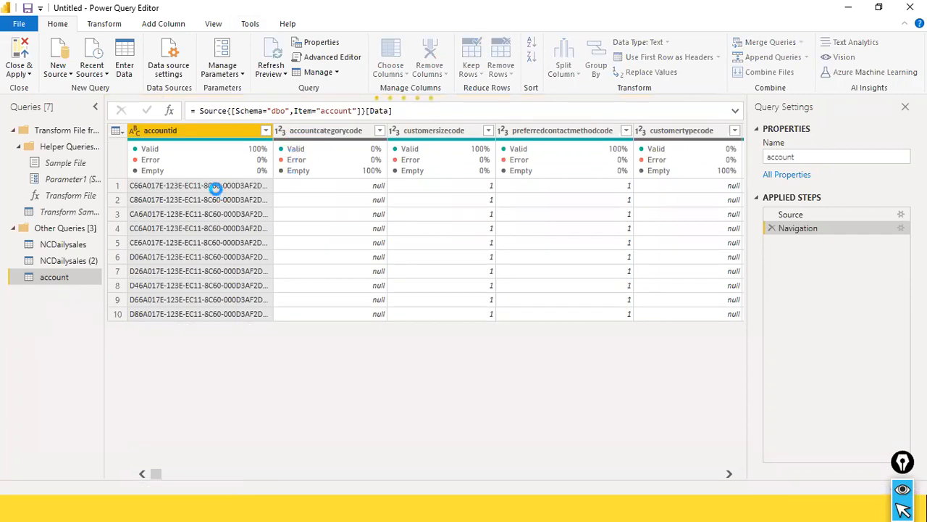
{"action": "key", "text": "alt+Tab"}
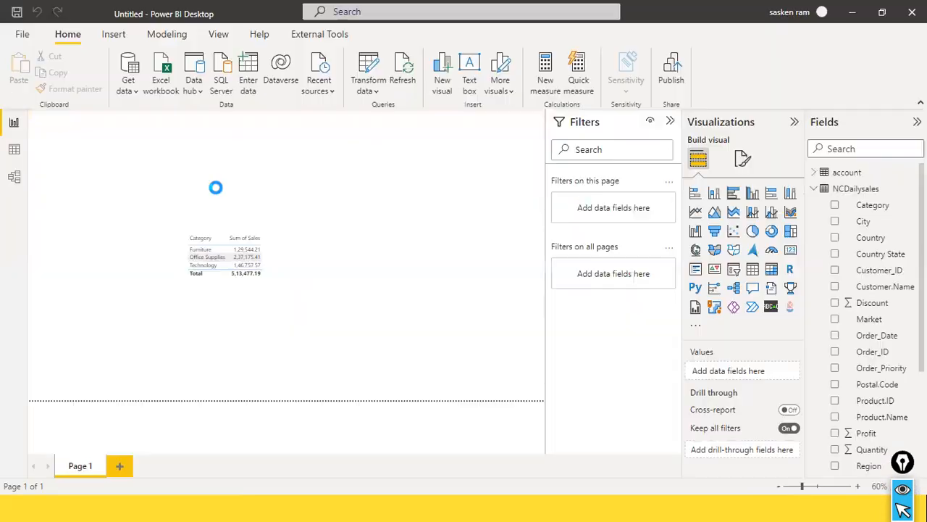
{"action": "key", "text": "alt+Tab"}
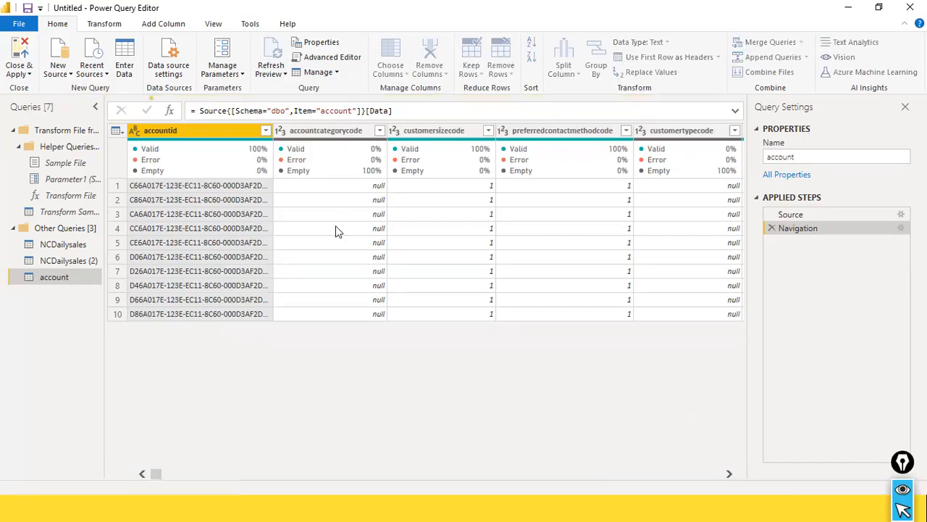
{"action": "key", "text": "alt+Tab"}
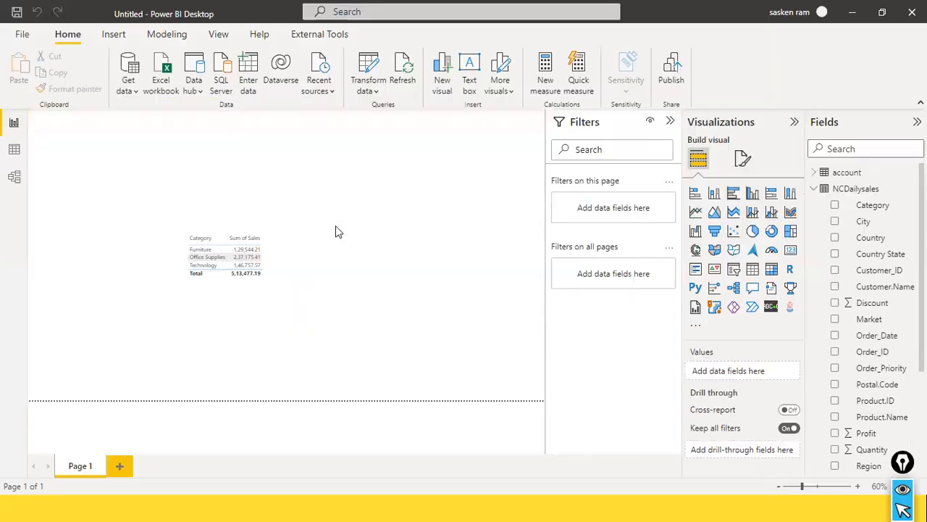
Step: Expand the account table in the report's field list and look through its fields
{"action": "left_click", "coordinate": [842, 175]}
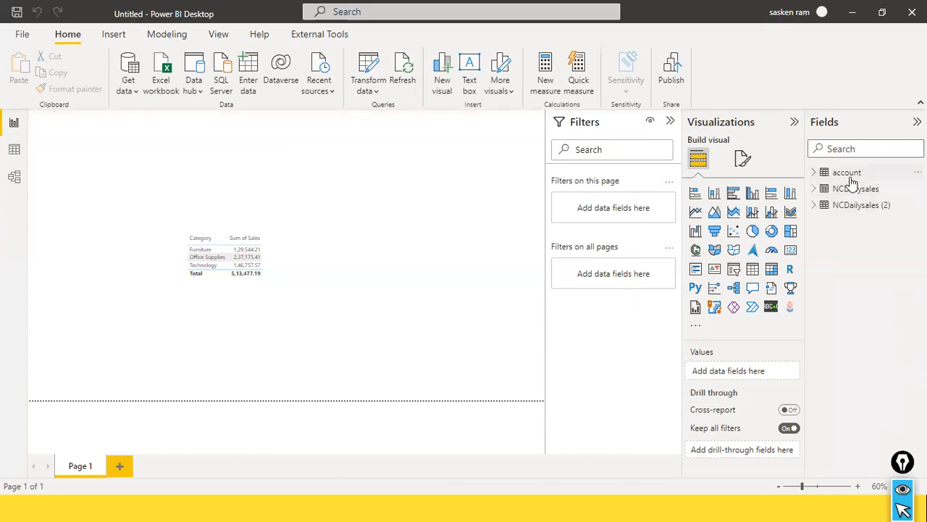
{"action": "scroll", "coordinate": [879, 189], "scroll_direction": "down", "scroll_amount": 5}
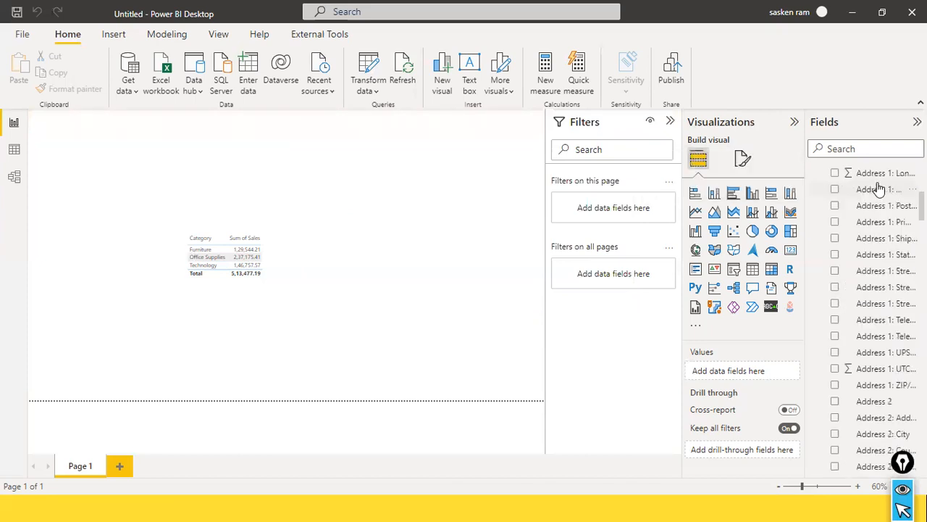
{"action": "scroll", "coordinate": [844, 177], "scroll_direction": "up", "scroll_amount": 5}
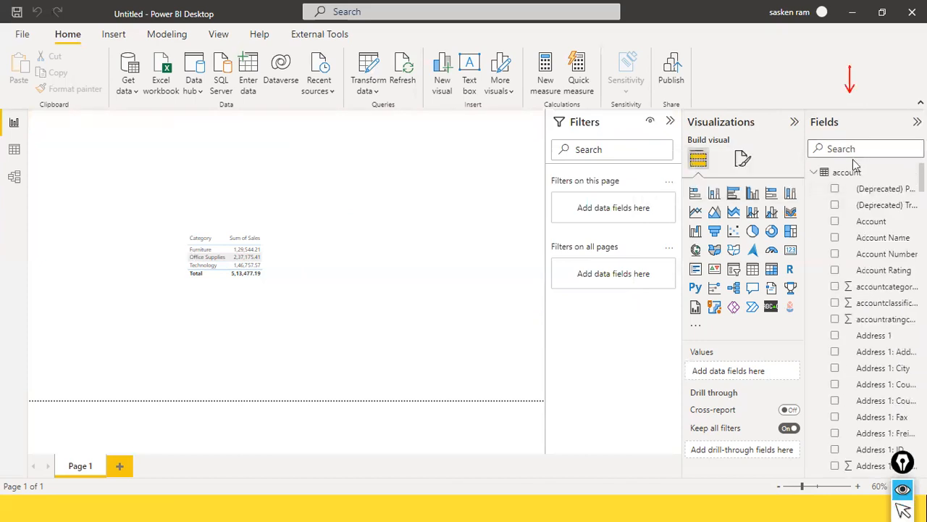
Step: Compare the account table loaded in Power BI Desktop with the Account table listed in Power Apps
{"action": "key", "text": "alt+Tab"}
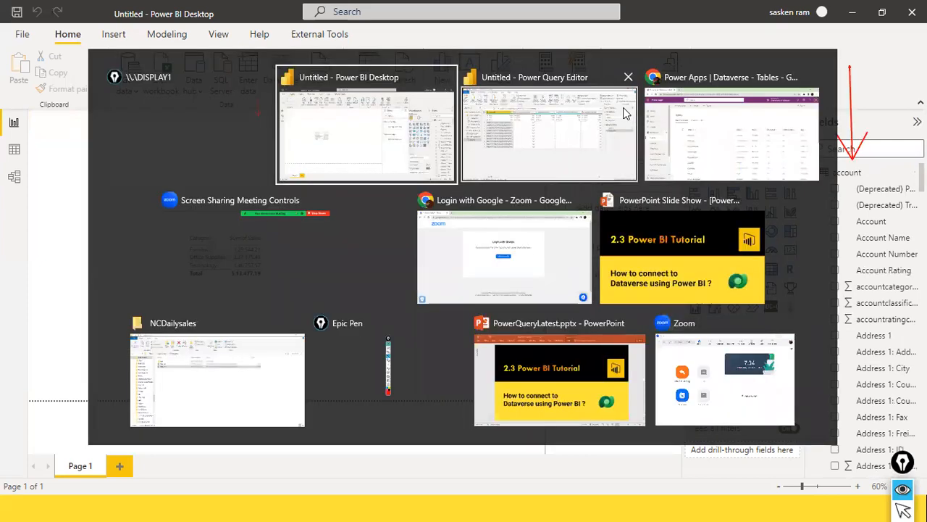
{"action": "key", "text": "Tab"}
{"action": "left_click_drag", "start_coordinate": [139, 188], "coordinate": [228, 246]}
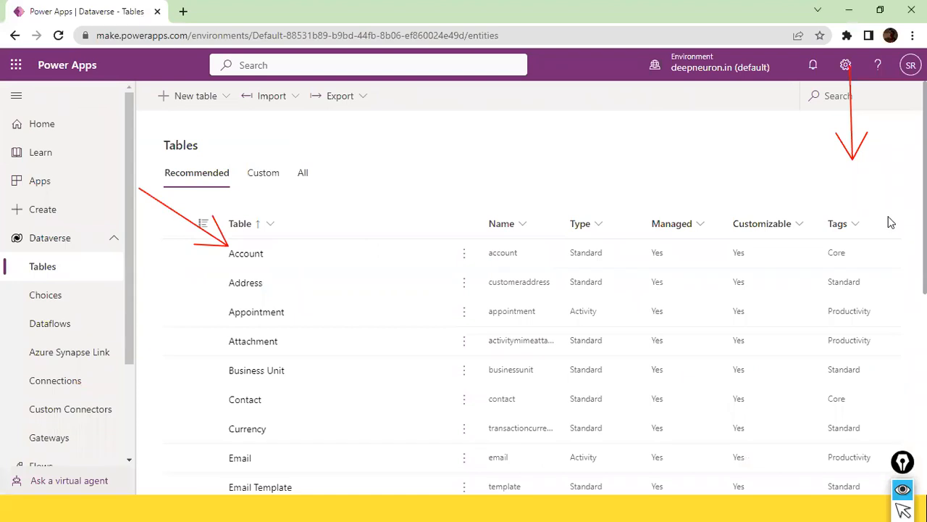
{"action": "key", "text": "alt+Tab"}
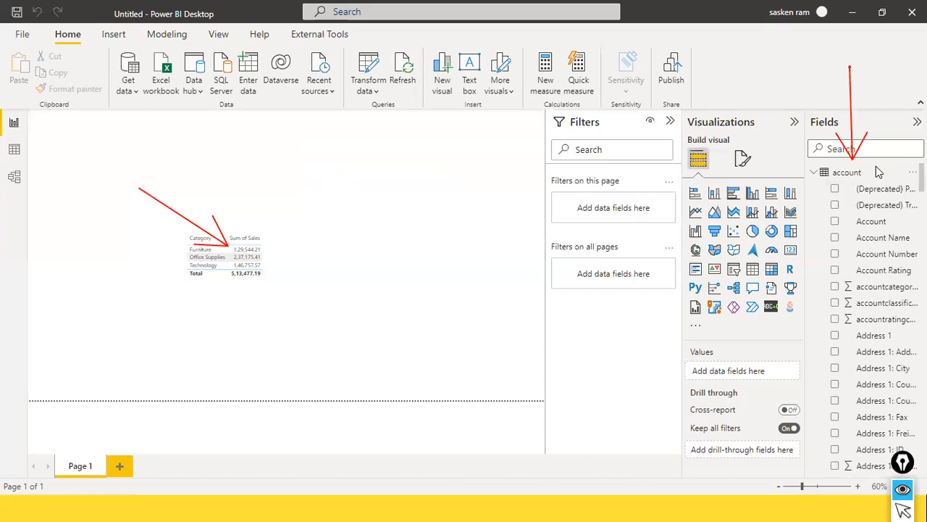
{"action": "key", "text": "alt+Tab"}
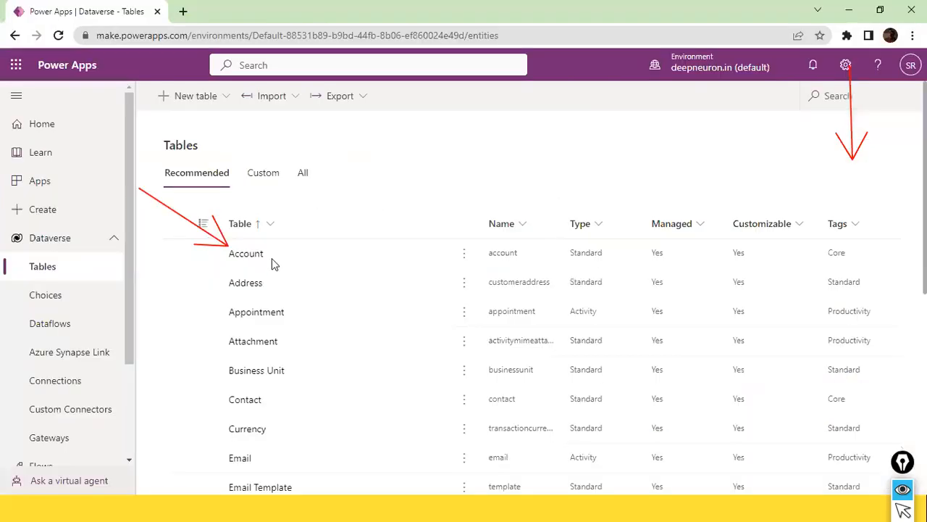
Step: Switch to Power BI Desktop and move the Category and Sum of Sales table to the lower-left corner of the report page
{"action": "key", "text": "alt+Tab"}
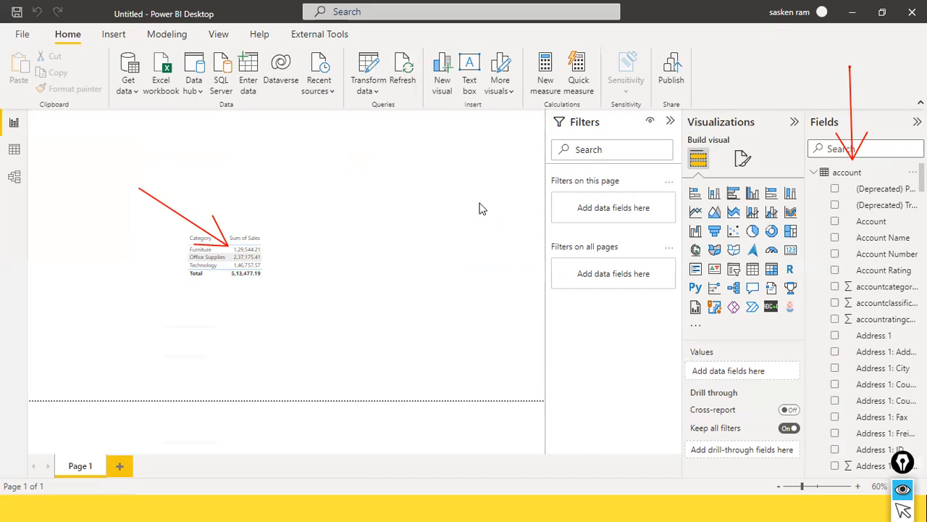
{"action": "key", "text": "ctrl+shift+7"}
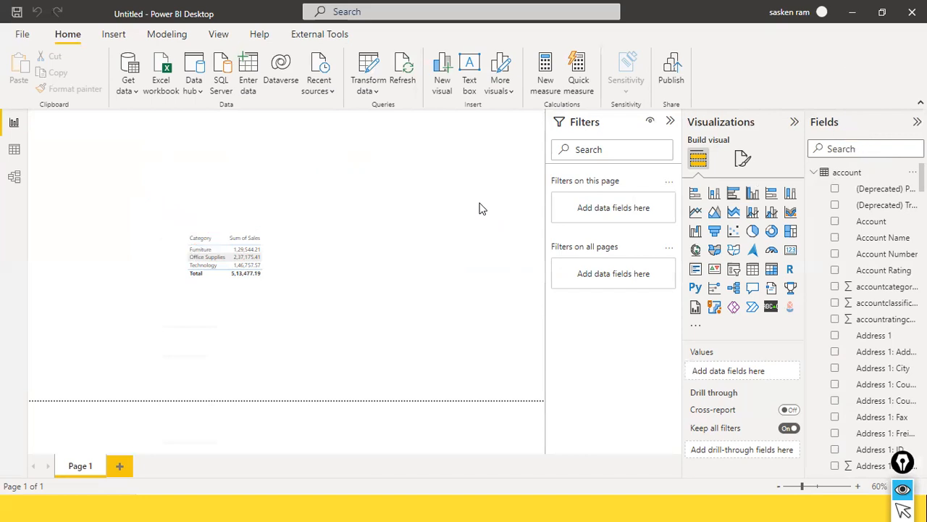
{"action": "key", "text": "ctrl+shift+2"}
{"action": "left_click_drag", "start_coordinate": [284, 283], "coordinate": [118, 369]}
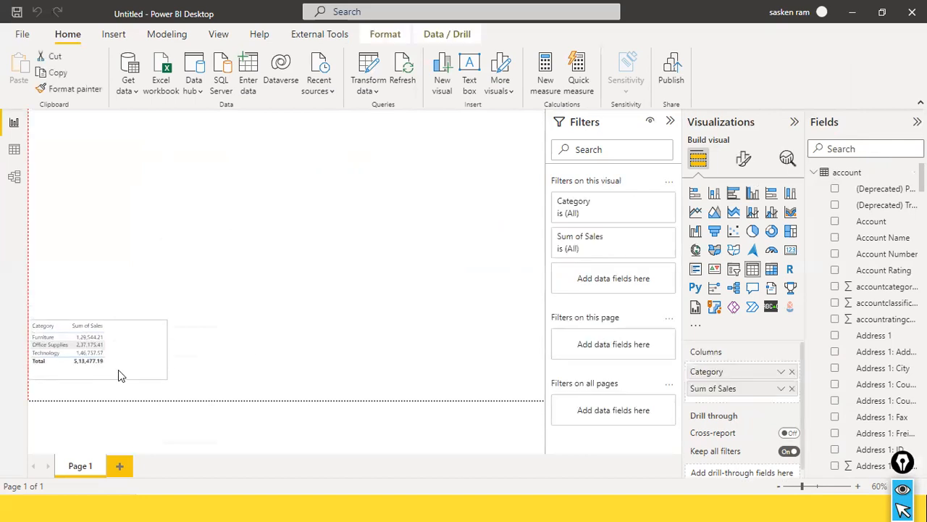
{"action": "left_click", "coordinate": [234, 326]}
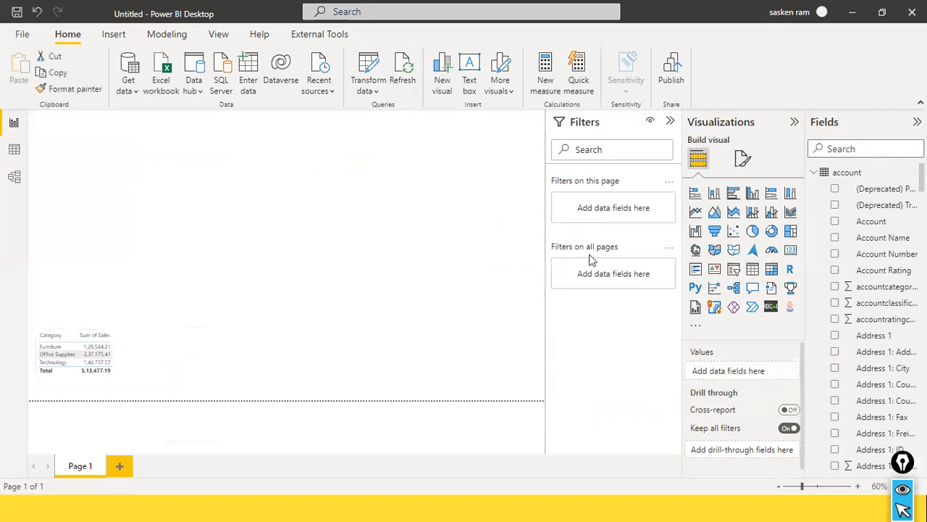
Step: Add a pie chart to the report page with Account Name as the legend and Number of Employees as the values
{"action": "left_click", "coordinate": [753, 231]}
{"action": "left_click_drag", "start_coordinate": [130, 187], "coordinate": [413, 284]}
{"action": "left_click_drag", "start_coordinate": [884, 244], "coordinate": [361, 221]}
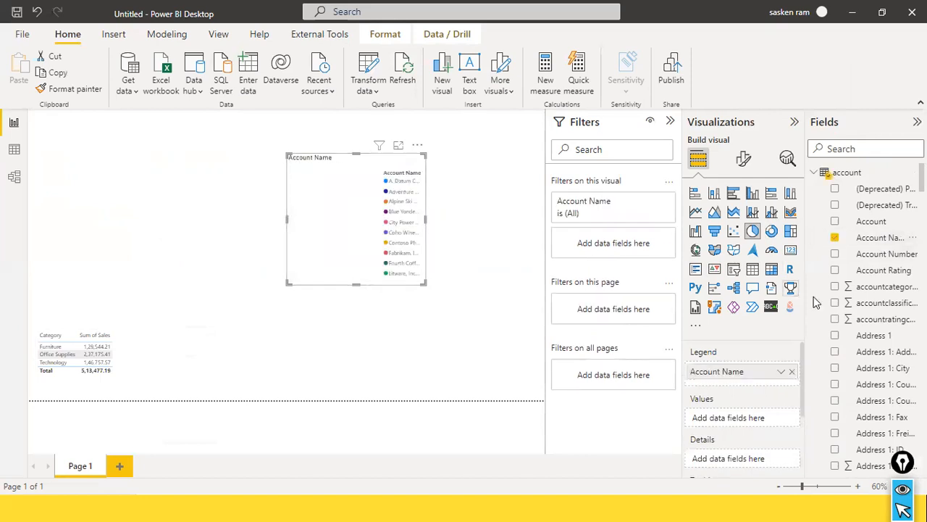
{"action": "scroll", "coordinate": [848, 304], "scroll_direction": "down", "scroll_amount": 5}
{"action": "scroll", "coordinate": [849, 310], "scroll_direction": "down", "scroll_amount": 3}
{"action": "left_click", "coordinate": [848, 150]}
{"action": "type", "text": "number"}
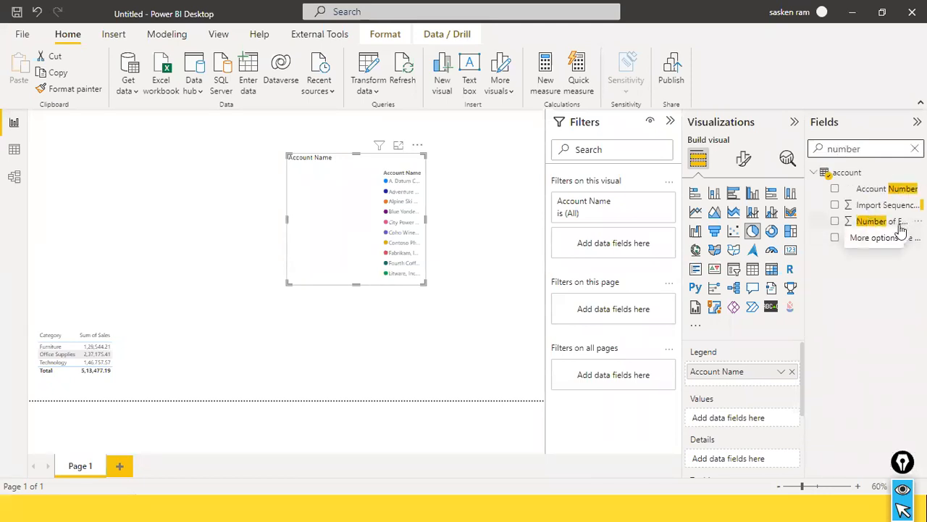
{"action": "left_click_drag", "start_coordinate": [873, 221], "coordinate": [379, 229]}
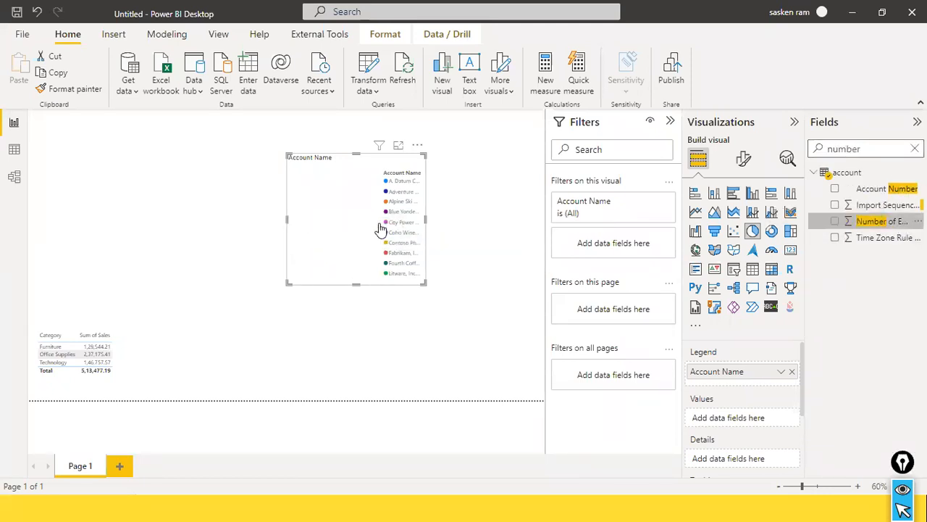
Step: Enlarge the pie chart in width and height and move it down beside the sales table
{"action": "left_click_drag", "start_coordinate": [286, 219], "coordinate": [194, 210]}
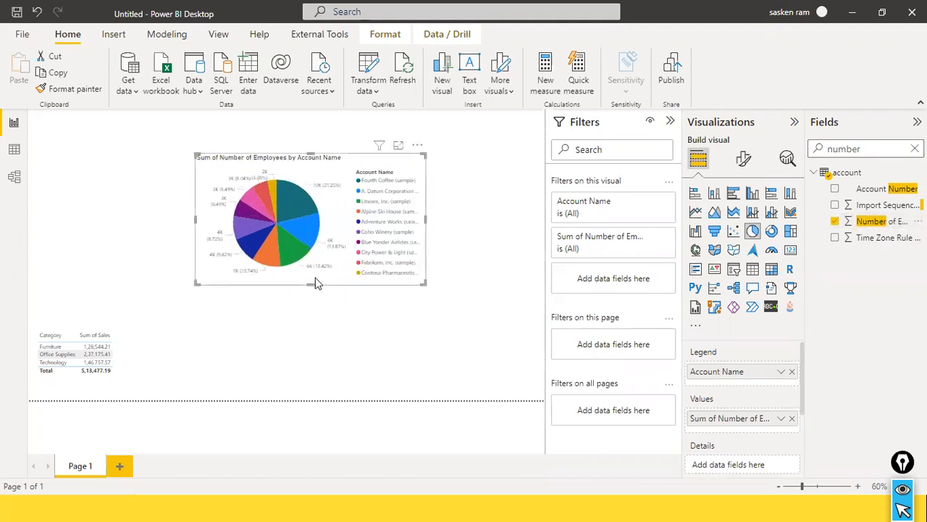
{"action": "left_click_drag", "start_coordinate": [312, 285], "coordinate": [313, 313]}
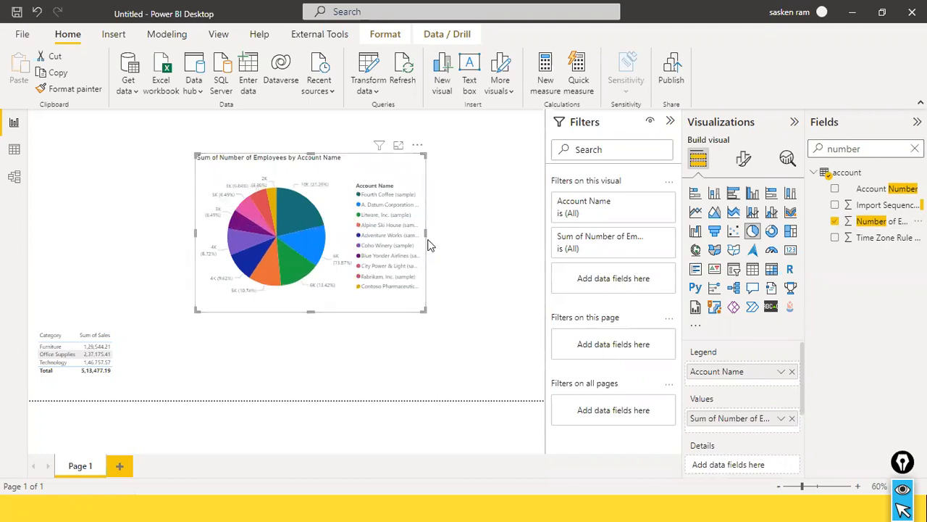
{"action": "left_click_drag", "start_coordinate": [428, 240], "coordinate": [484, 243]}
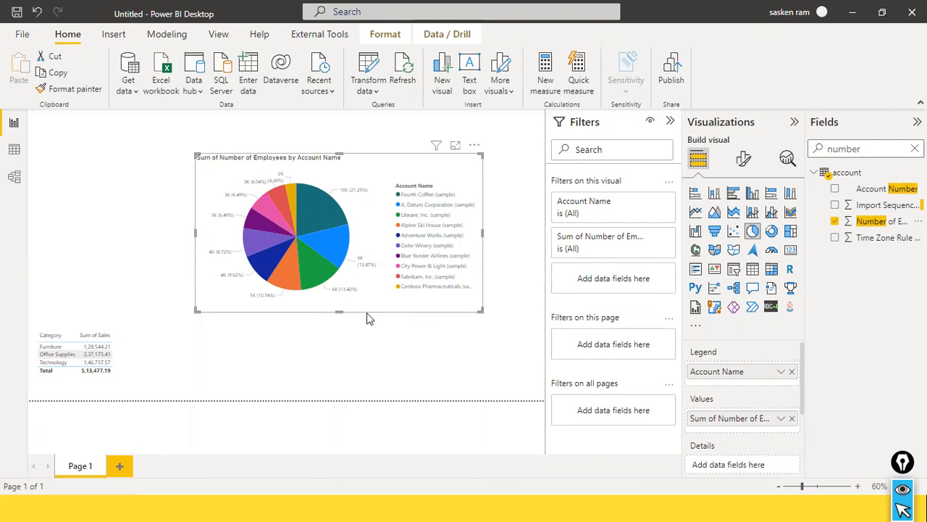
{"action": "left_click", "coordinate": [428, 373]}
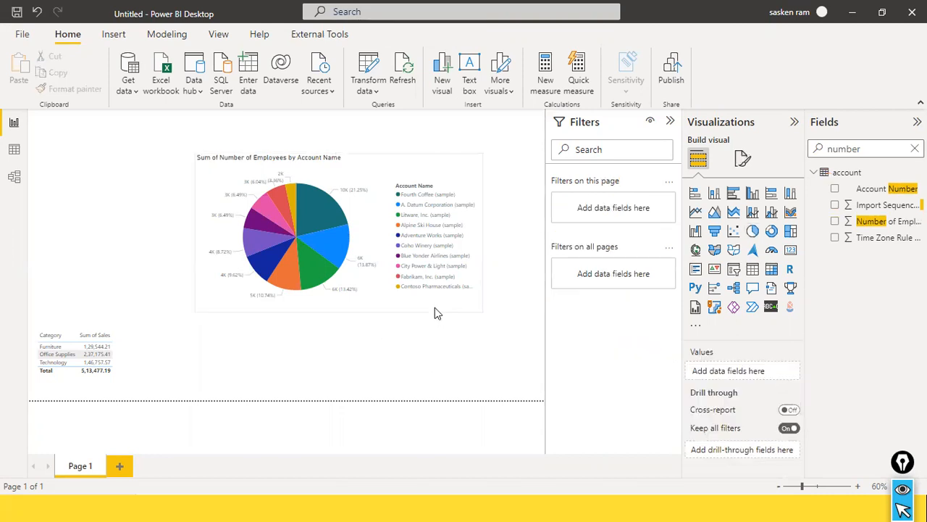
{"action": "left_click_drag", "start_coordinate": [435, 309], "coordinate": [433, 385]}
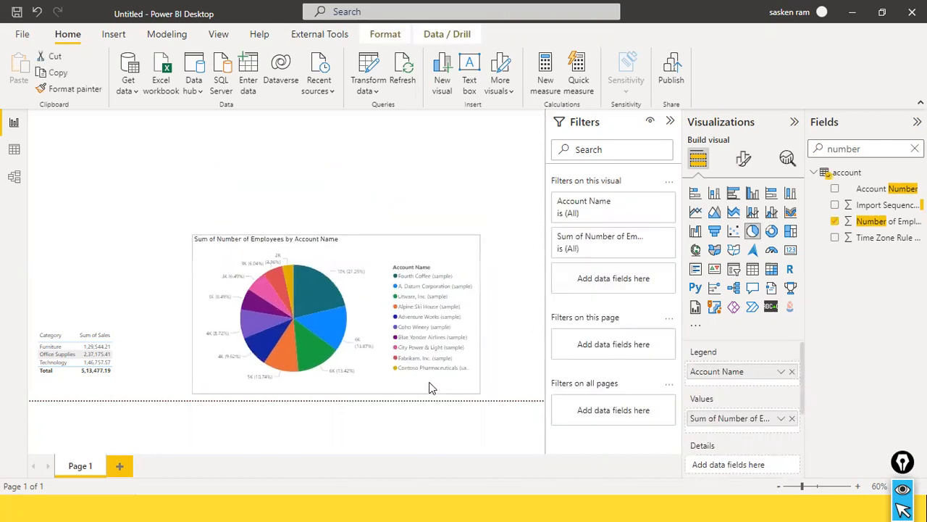
{"action": "left_click", "coordinate": [419, 182]}
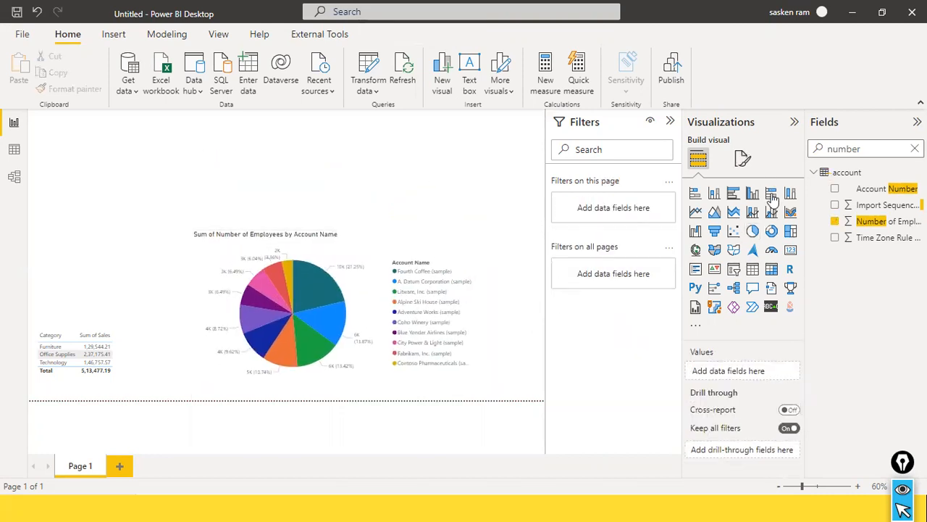
Step: Add a slicer above the pie chart based on the account table's Account Name field
{"action": "left_click", "coordinate": [734, 270]}
{"action": "left_click_drag", "start_coordinate": [155, 168], "coordinate": [307, 150]}
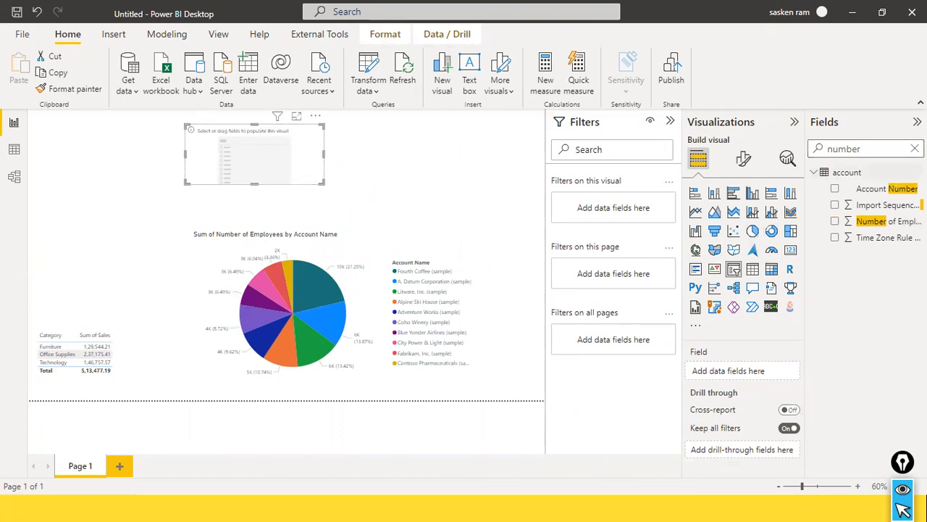
{"action": "left_click", "coordinate": [914, 149]}
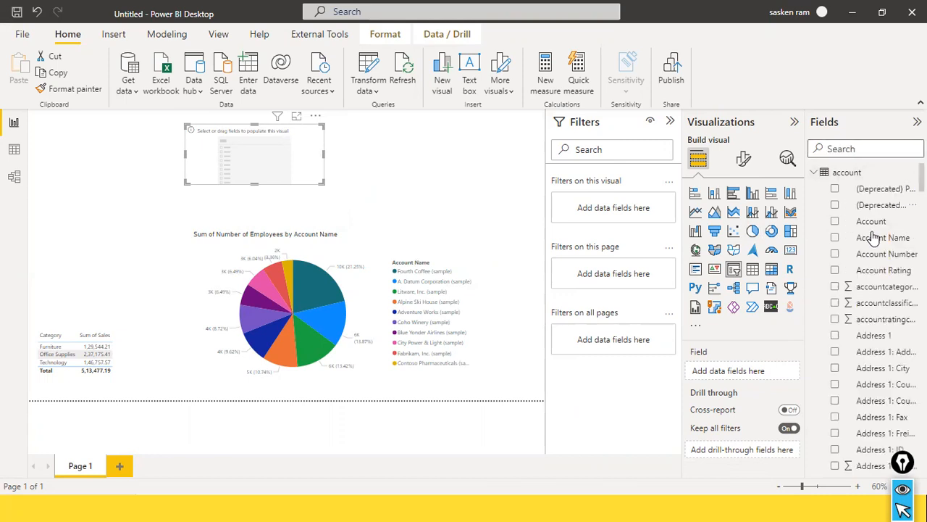
{"action": "left_click_drag", "start_coordinate": [871, 239], "coordinate": [281, 152]}
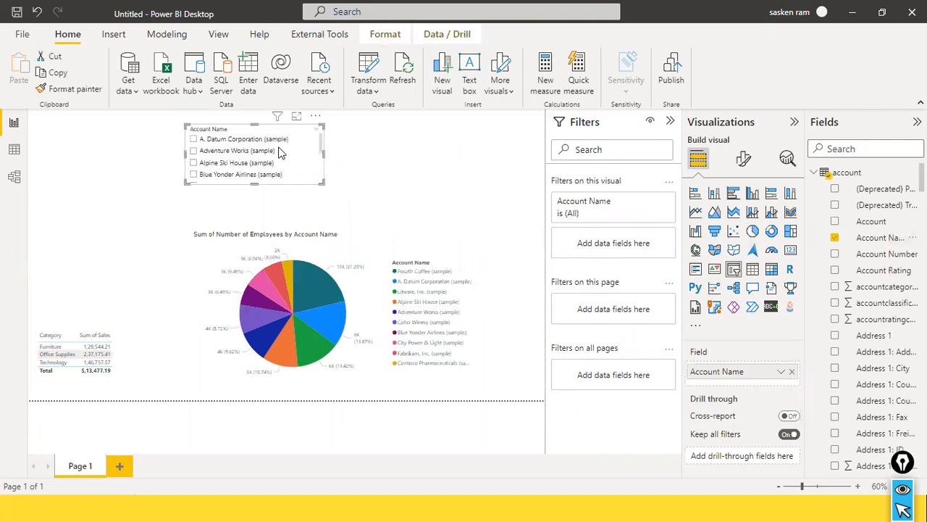
Step: Filter the pie chart through the slicer to A. Datum Corporation, Adventure Works, Blue Yonder Airlines, Coho Winery, Fabrikam, Fourth Coffee and Litware
{"action": "left_click", "coordinate": [193, 139]}
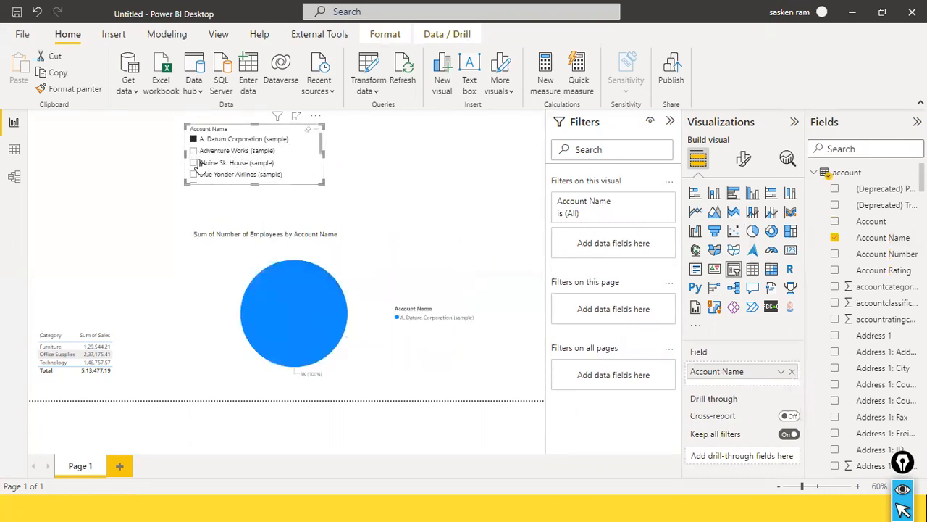
{"action": "left_click", "coordinate": [193, 175], "text": "ctrl"}
{"action": "scroll", "coordinate": [249, 160], "scroll_direction": "down", "scroll_amount": 1}
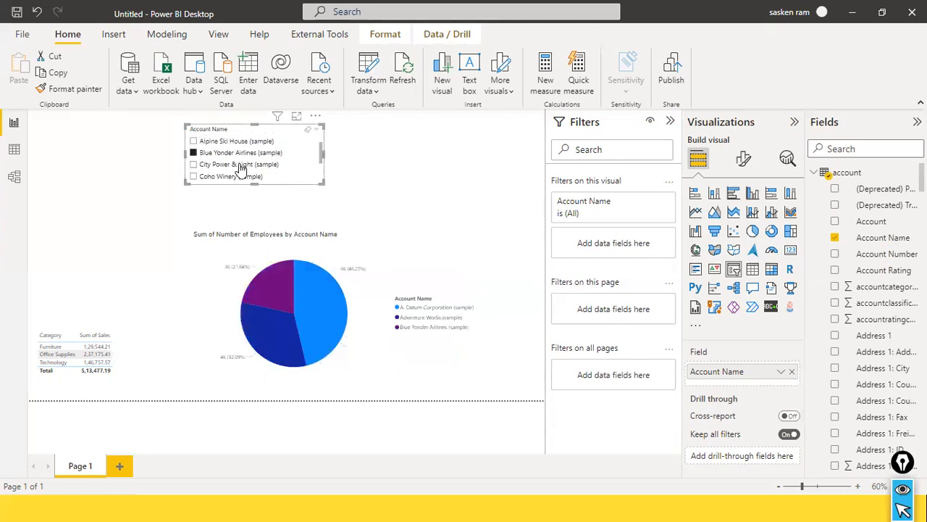
{"action": "left_click", "coordinate": [194, 176], "text": "ctrl"}
{"action": "scroll", "coordinate": [257, 165], "scroll_direction": "down", "scroll_amount": 1}
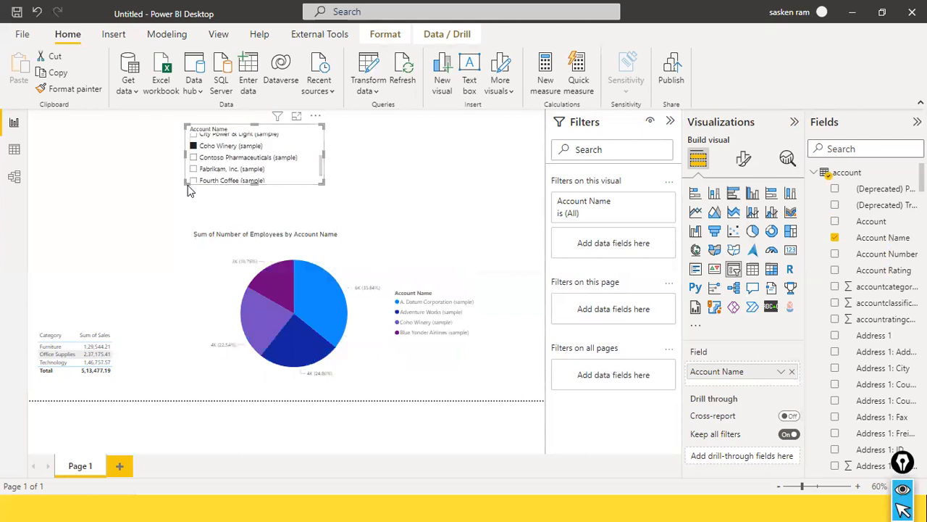
{"action": "left_click", "coordinate": [192, 171], "text": "ctrl"}
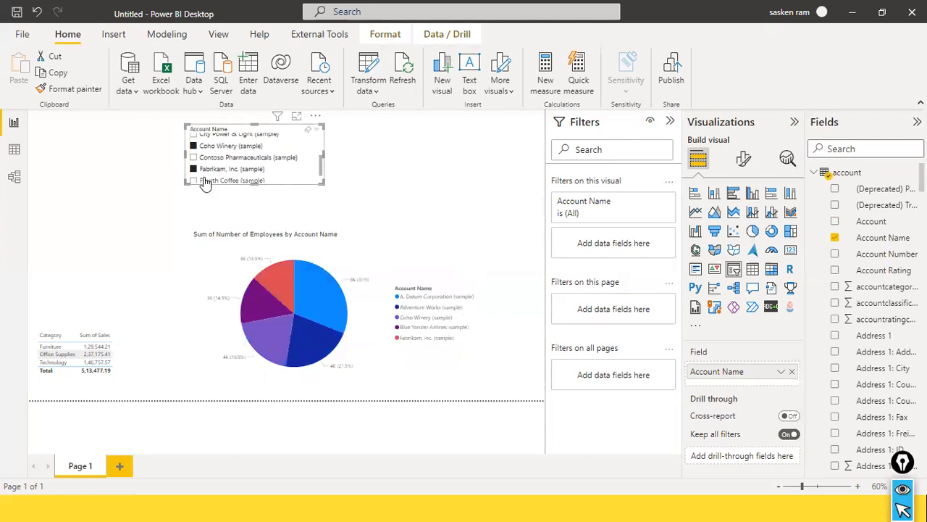
{"action": "scroll", "coordinate": [197, 177], "scroll_direction": "down", "scroll_amount": 1}
{"action": "left_click", "coordinate": [194, 166], "text": "ctrl"}
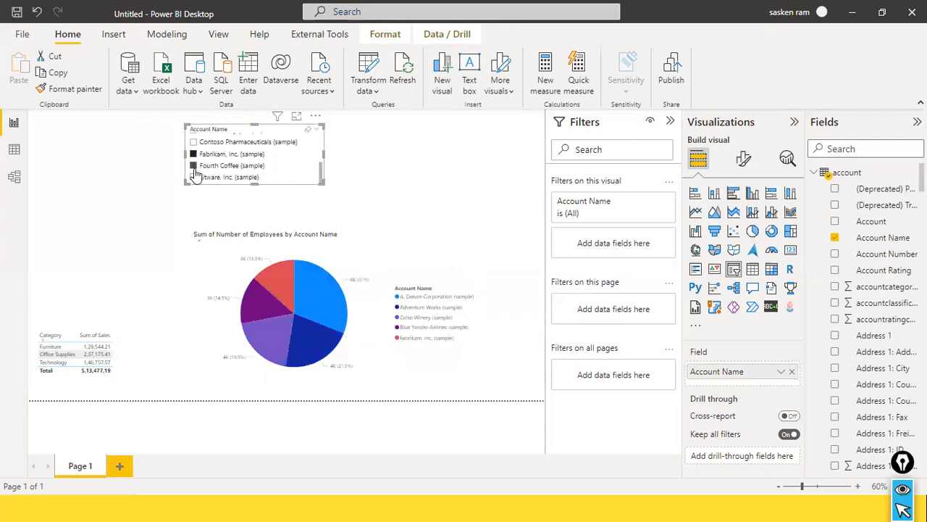
{"action": "scroll", "coordinate": [249, 171], "scroll_direction": "up", "scroll_amount": 5}
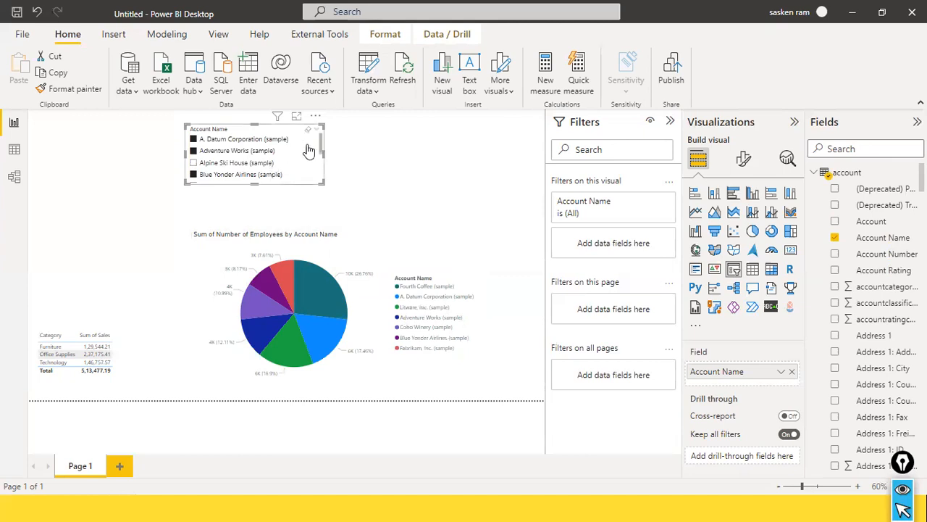
Step: Change the slicer selection to only Alpine Ski House and A. Datum Corporation
{"action": "left_click", "coordinate": [193, 163]}
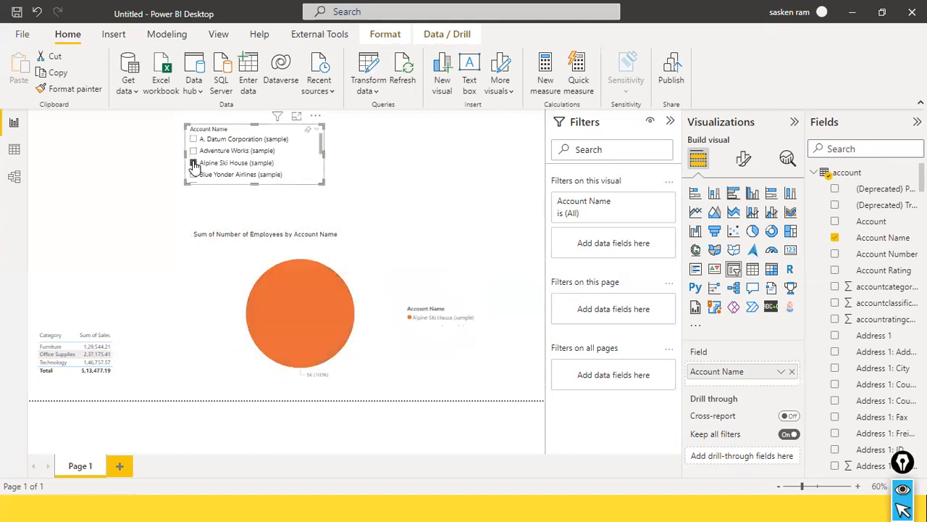
{"action": "left_click", "coordinate": [193, 138], "text": "ctrl"}
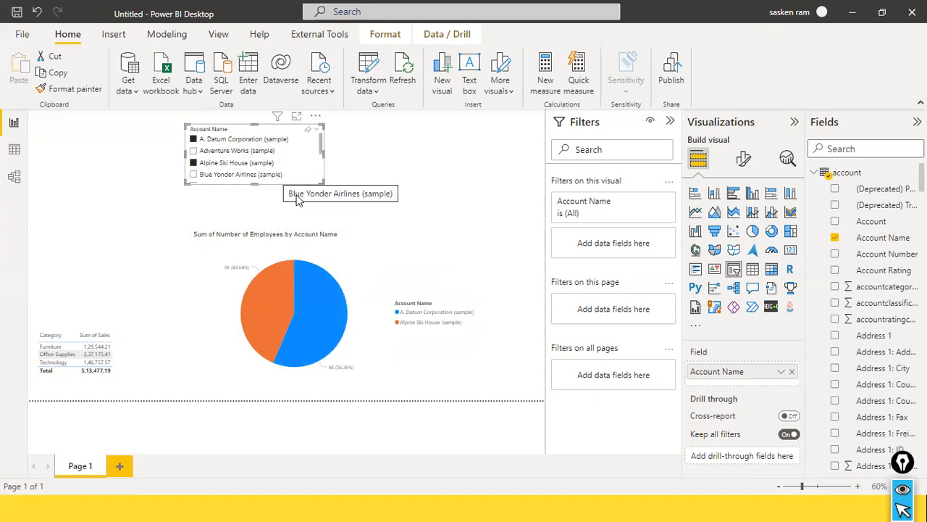
{"action": "left_click", "coordinate": [375, 257]}
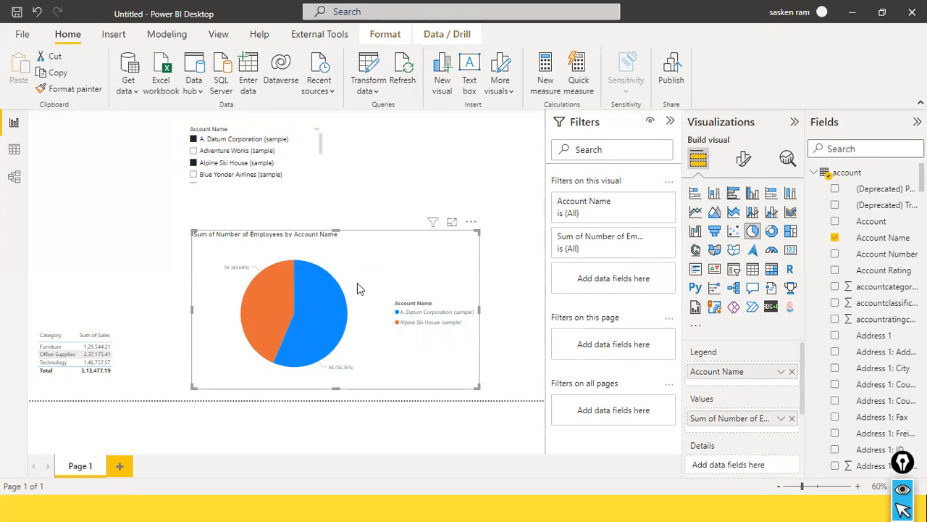
Step: Shift the pie chart toward the sales table, move the slicer to the page's upper-left corner and clear its selection
{"action": "left_click_drag", "start_coordinate": [357, 288], "coordinate": [308, 299]}
{"action": "left_click_drag", "start_coordinate": [296, 172], "coordinate": [140, 172]}
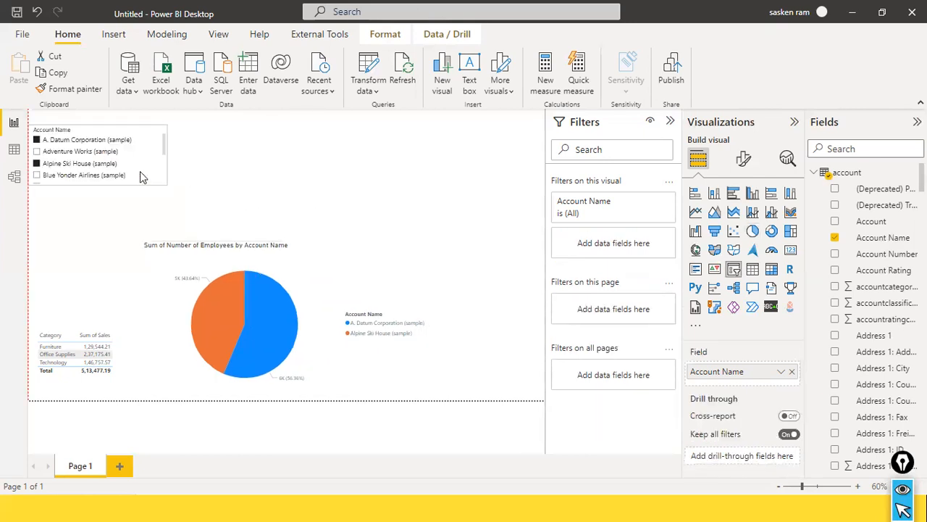
{"action": "left_click", "coordinate": [158, 130]}
{"action": "left_click", "coordinate": [229, 146]}
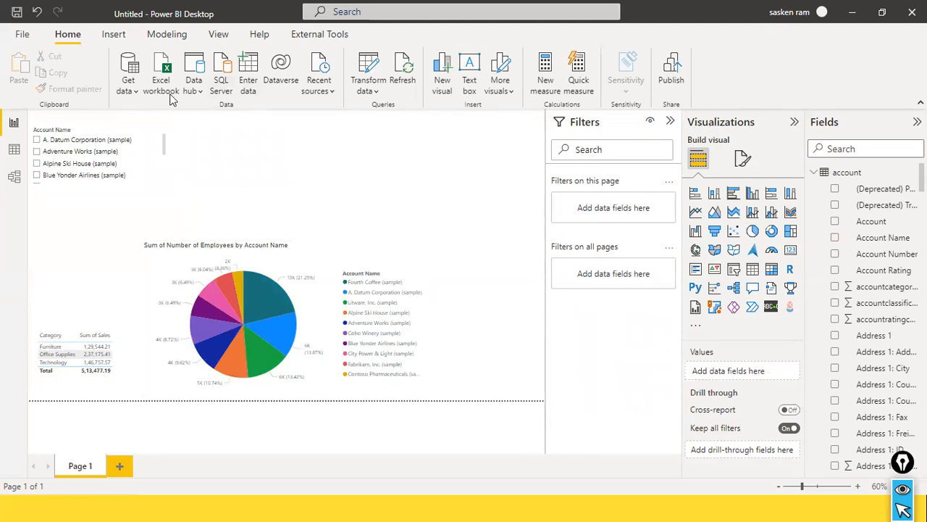
Step: Connect to Dataverse again and select the account table in the deepneuron.in (default) environment
{"action": "left_click", "coordinate": [130, 92]}
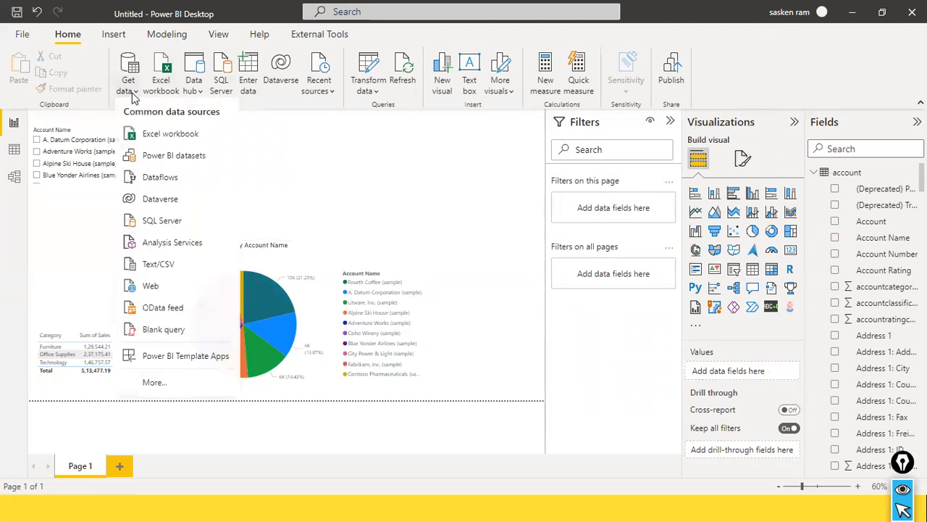
{"action": "left_click", "coordinate": [157, 203]}
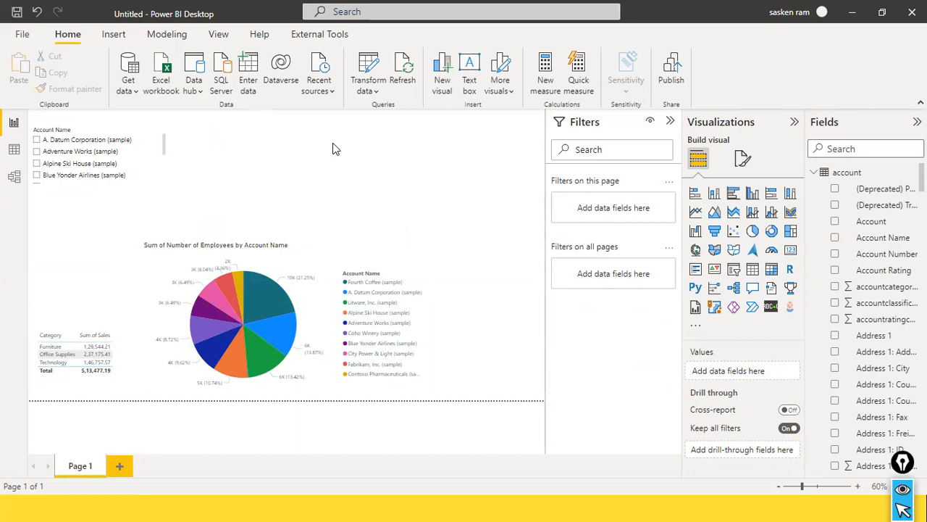
{"action": "left_click", "coordinate": [196, 123]}
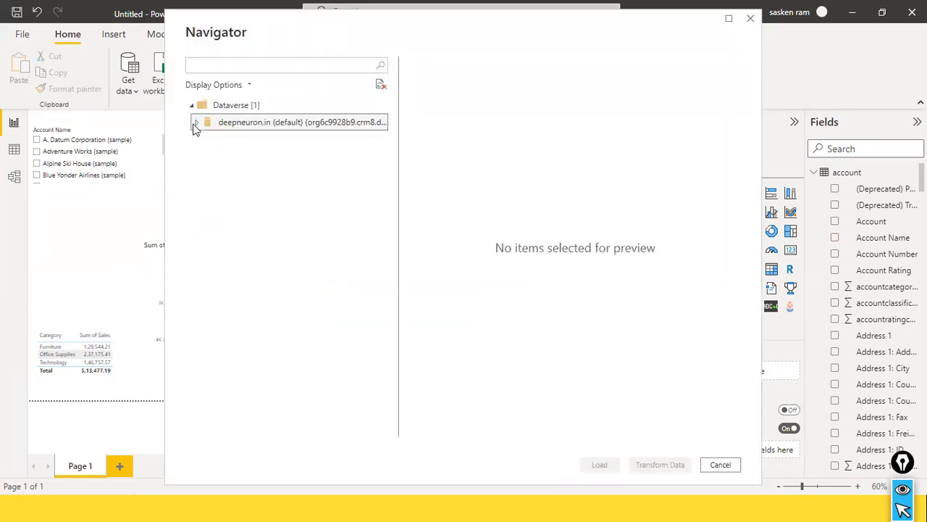
{"action": "left_click", "coordinate": [212, 140]}
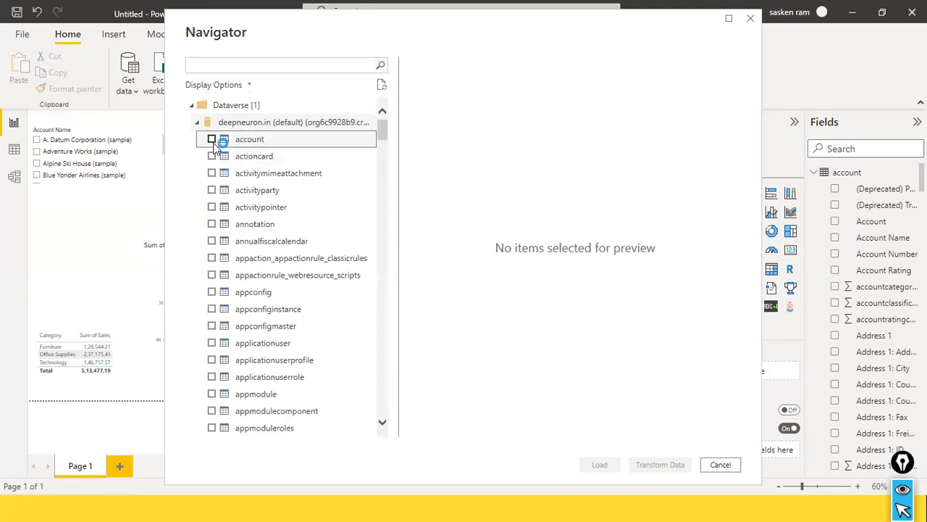
{"action": "left_click", "coordinate": [212, 139]}
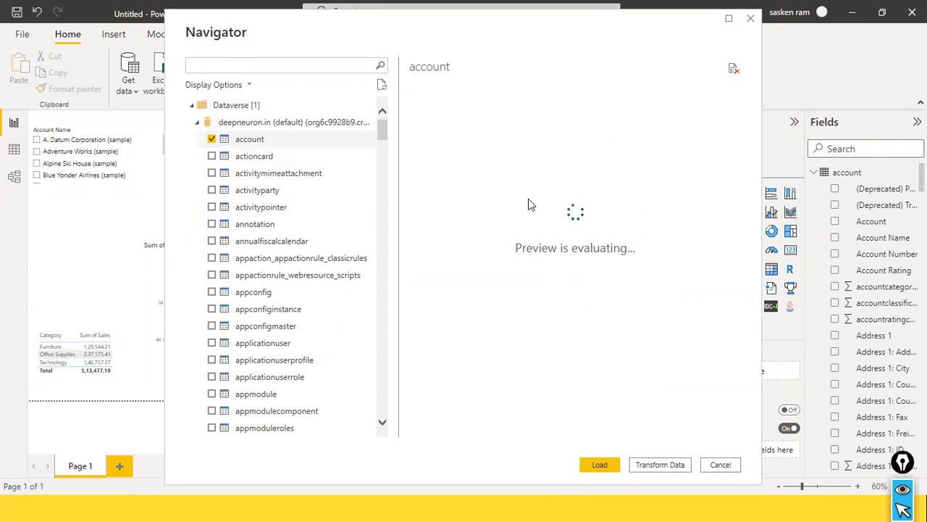
Step: Load the selected account table with the DirectQuery connection mode, accepting the potential security risk of adding a second data source
{"action": "left_click", "coordinate": [597, 467]}
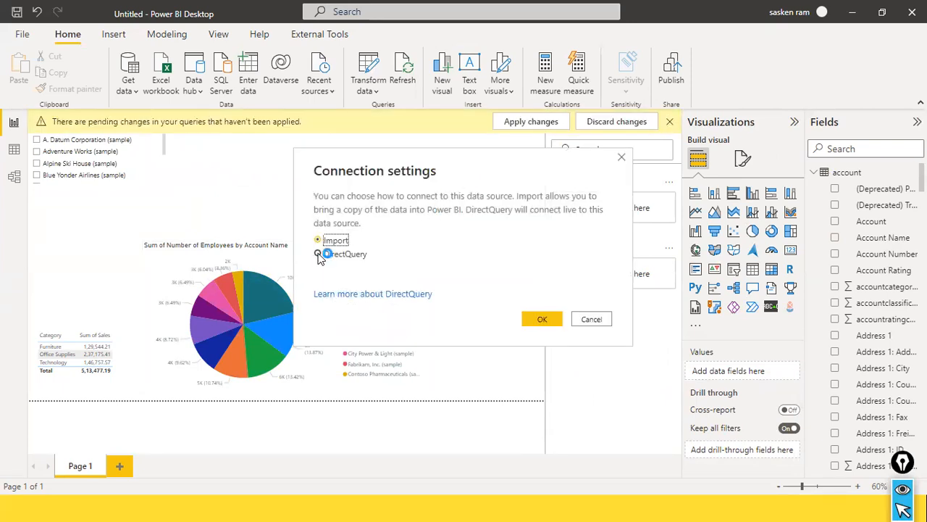
{"action": "left_click", "coordinate": [334, 255]}
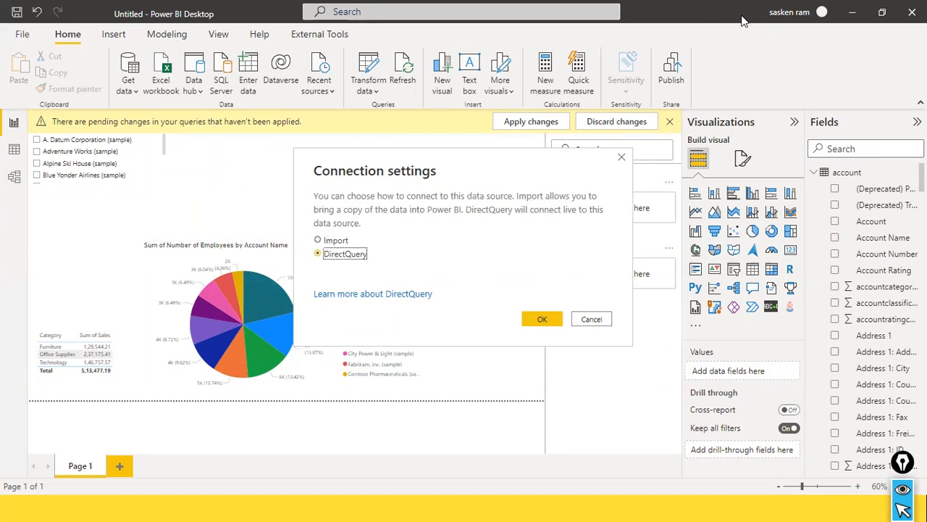
{"action": "left_click", "coordinate": [540, 319]}
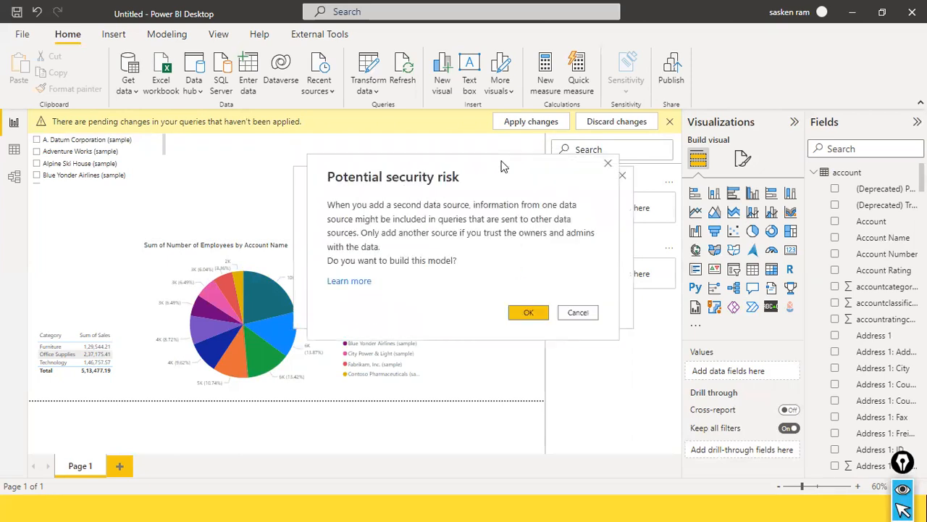
{"action": "left_click", "coordinate": [528, 313]}
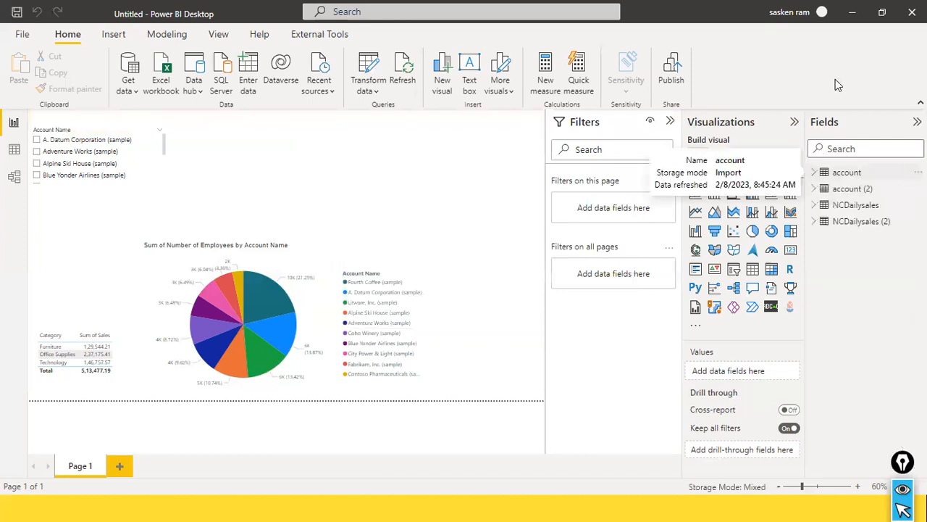
{"action": "left_click_drag", "start_coordinate": [844, 80], "coordinate": [850, 174]}
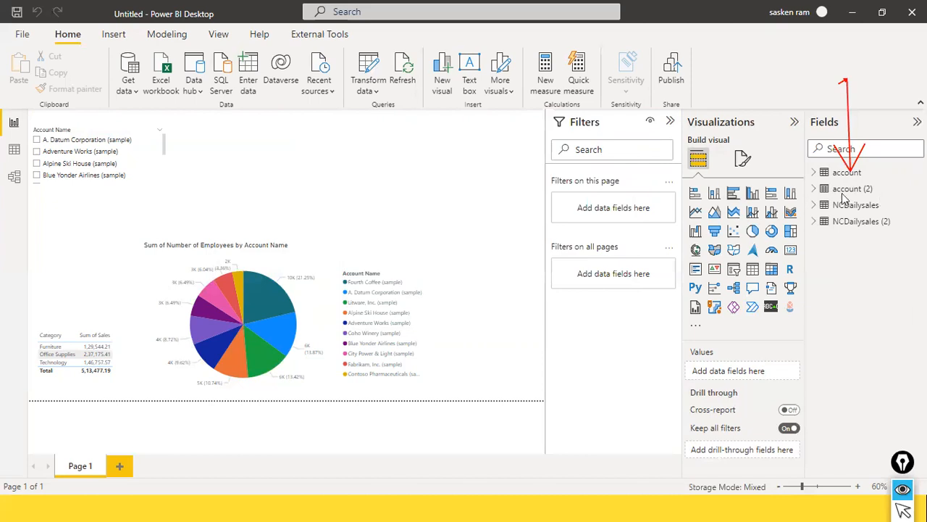
{"action": "key", "text": "alt+Tab"}
{"action": "left_click_drag", "start_coordinate": [897, 182], "coordinate": [877, 189]}
{"action": "key", "text": "ctrl+shift+7"}
{"action": "key", "text": "ctrl+shift+2"}
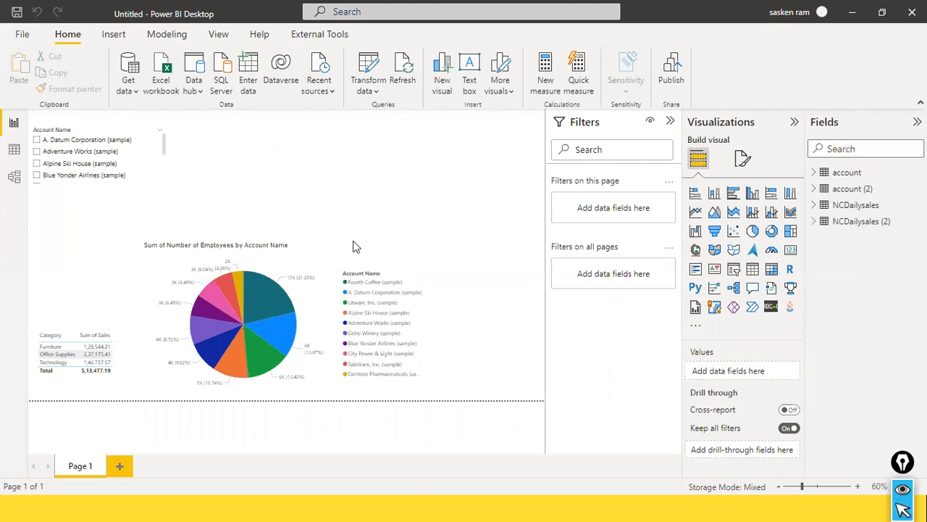
Step: Check whether the account (2) table's rows can be viewed in the data view, and return to the report page
{"action": "left_click", "coordinate": [15, 153]}
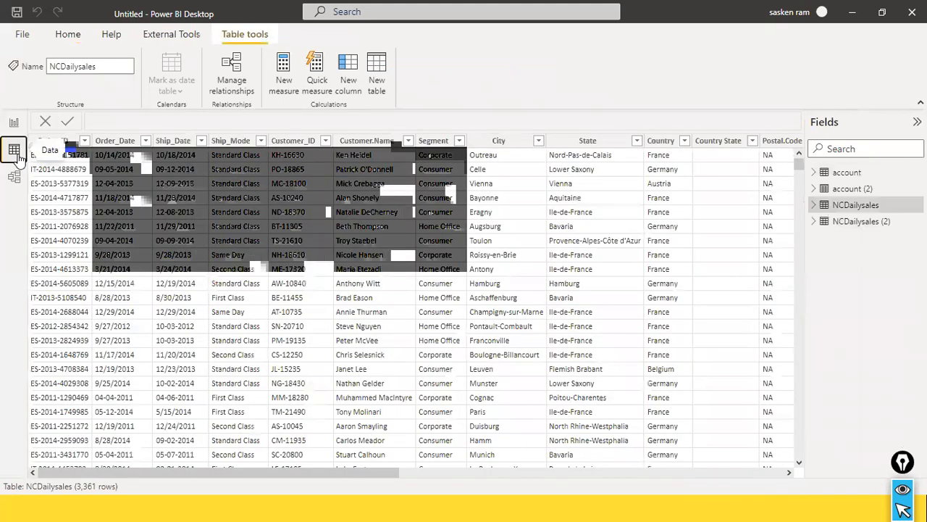
{"action": "left_click", "coordinate": [843, 193]}
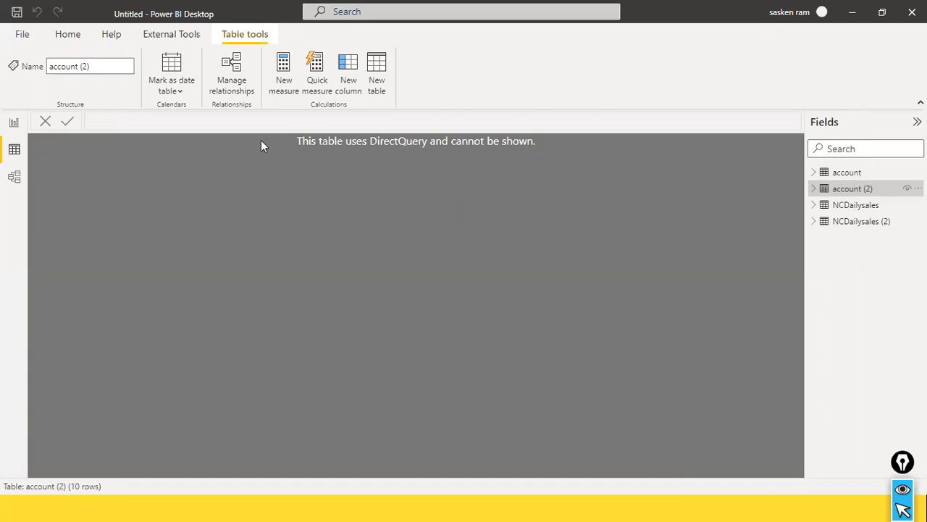
{"action": "left_click", "coordinate": [14, 122]}
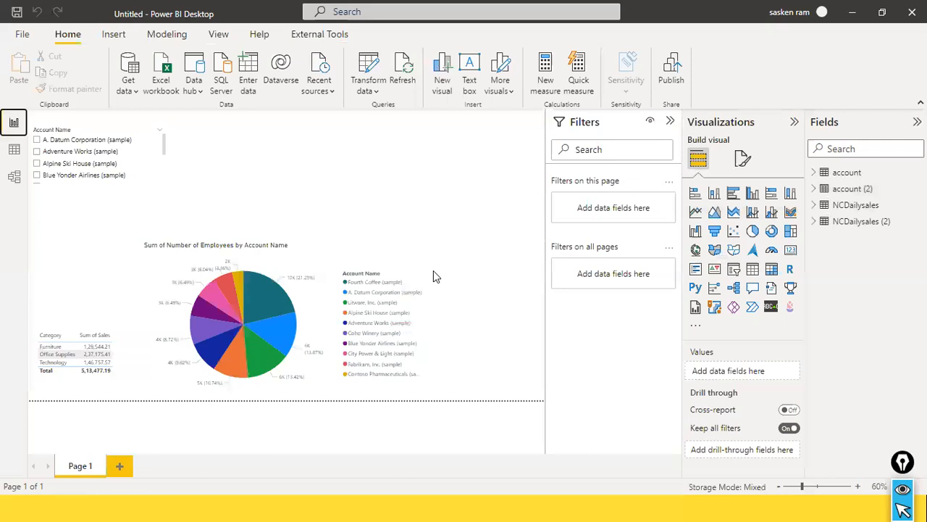
Step: Shrink the Number of Employees pie chart from its upper-right corner to free space beside it, and deselect it
{"action": "left_click", "coordinate": [432, 247]}
{"action": "left_click_drag", "start_coordinate": [431, 239], "coordinate": [321, 256]}
{"action": "left_click", "coordinate": [464, 200]}
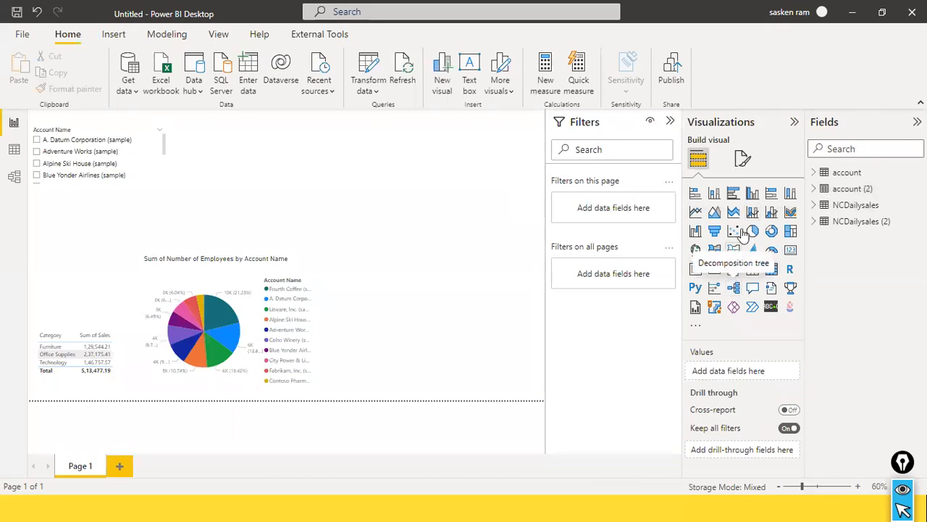
{"action": "left_click", "coordinate": [752, 269]}
{"action": "left_click_drag", "start_coordinate": [140, 234], "coordinate": [408, 189]}
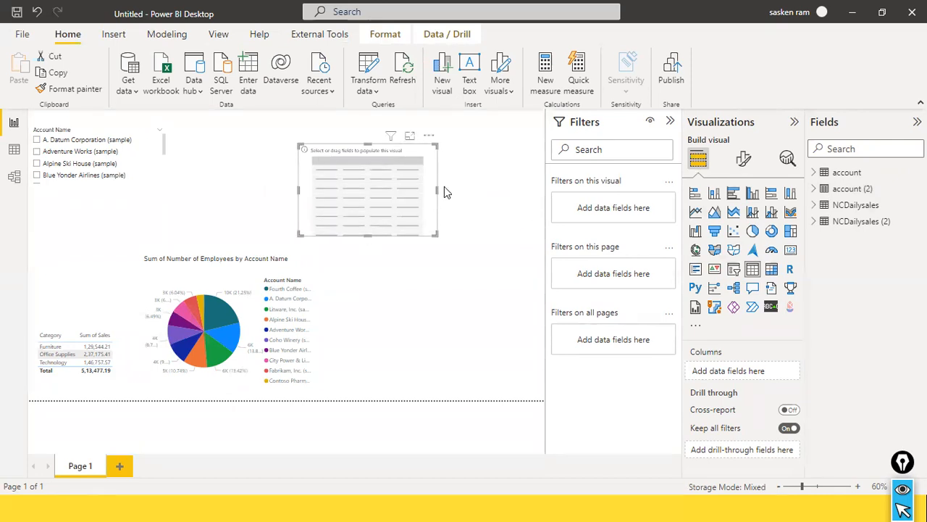
{"action": "left_click_drag", "start_coordinate": [437, 203], "coordinate": [462, 236]}
{"action": "left_click_drag", "start_coordinate": [469, 201], "coordinate": [470, 201]}
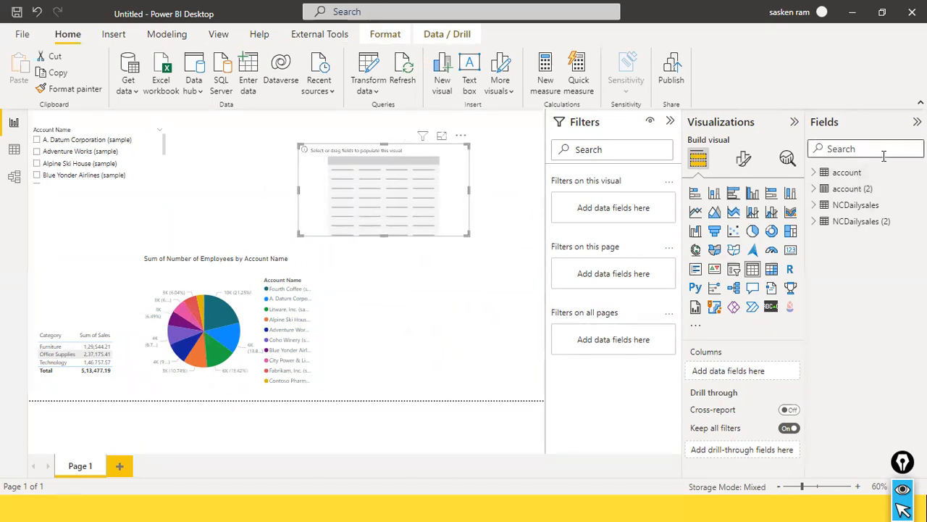
{"action": "left_click", "coordinate": [815, 189]}
{"action": "left_click_drag", "start_coordinate": [884, 255], "coordinate": [393, 182]}
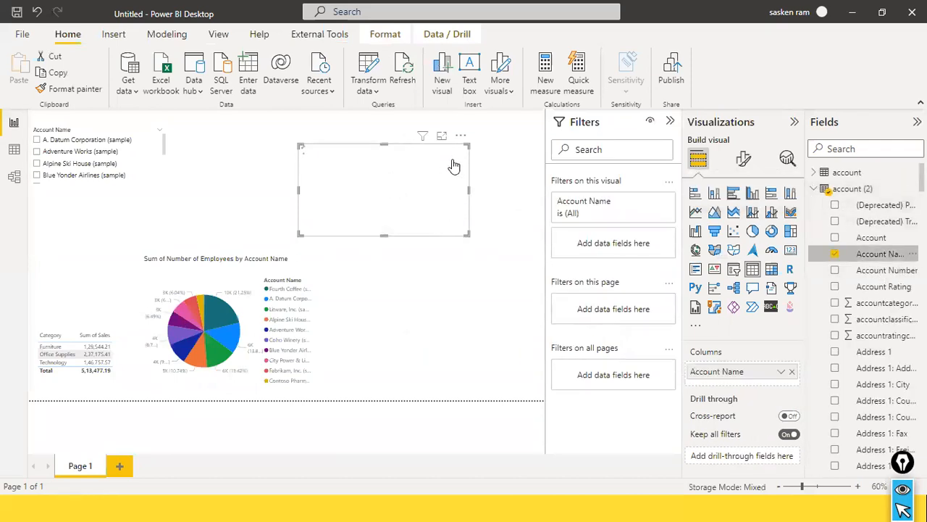
{"action": "left_click", "coordinate": [464, 137]}
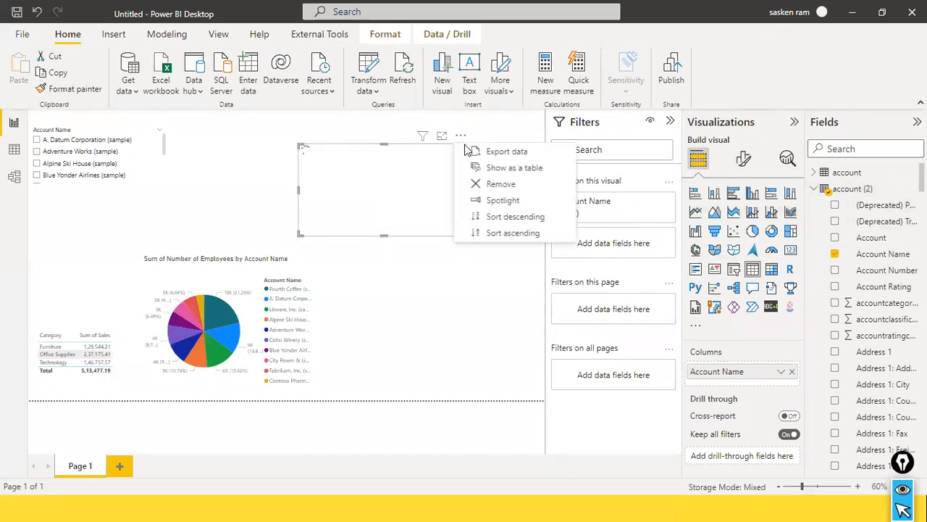
{"action": "left_click", "coordinate": [481, 183]}
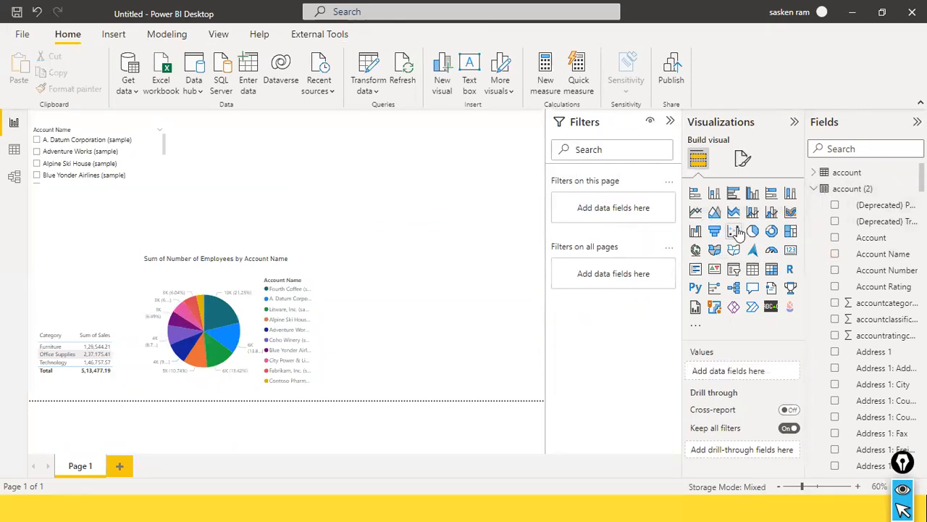
Step: Add a second pie chart in the page's upper-right area with the account (2) table's Account Name as its legend
{"action": "left_click_drag", "start_coordinate": [126, 193], "coordinate": [438, 143]}
{"action": "left_click_drag", "start_coordinate": [406, 200], "coordinate": [407, 215]}
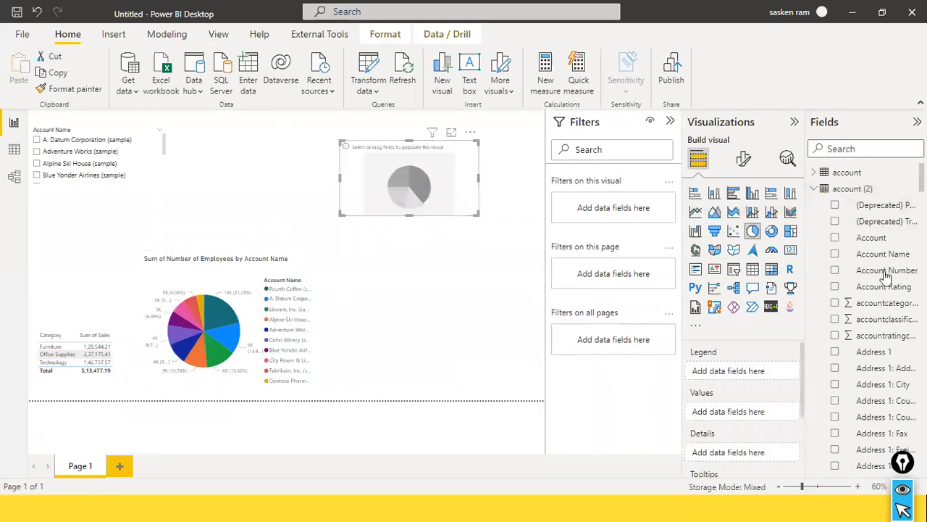
{"action": "left_click_drag", "start_coordinate": [878, 259], "coordinate": [436, 177]}
Step: Search the fields for "number" and add the account (2) table's Number of Employees as the new pie chart's values
{"action": "scroll", "coordinate": [906, 327], "scroll_direction": "down", "scroll_amount": 15}
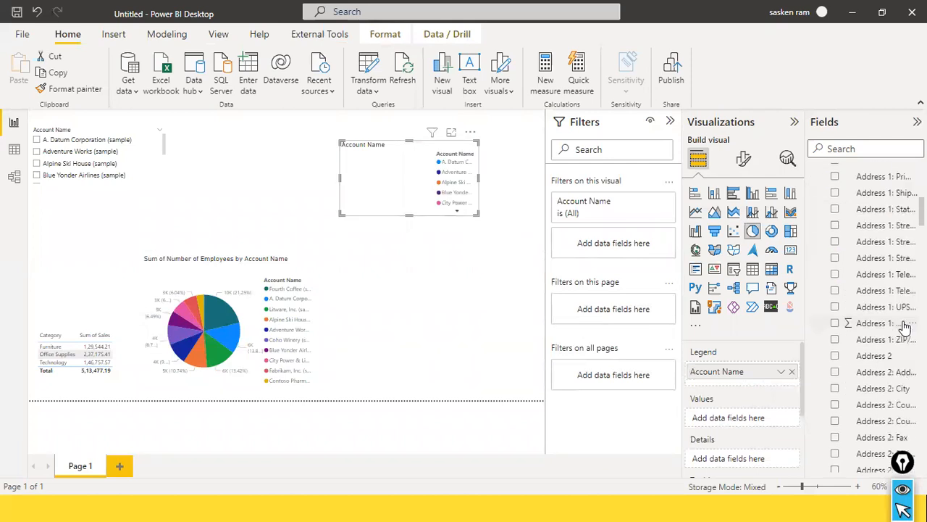
{"action": "scroll", "coordinate": [905, 328], "scroll_direction": "down", "scroll_amount": 20}
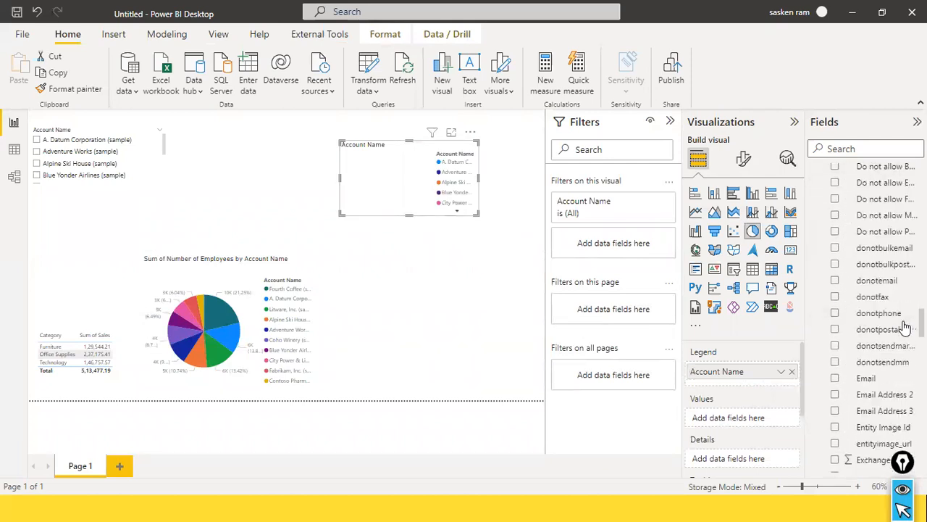
{"action": "scroll", "coordinate": [905, 327], "scroll_direction": "down", "scroll_amount": 20}
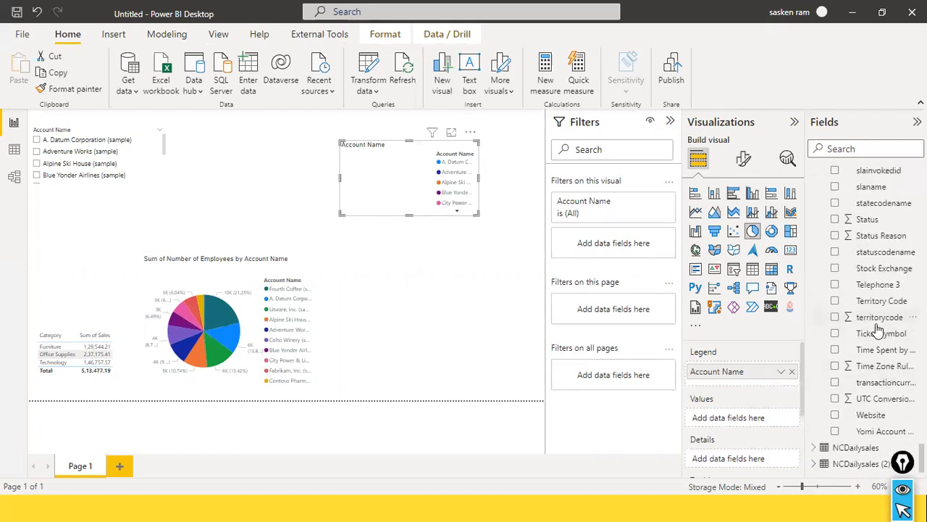
{"action": "scroll", "coordinate": [878, 328], "scroll_direction": "up", "scroll_amount": 3}
{"action": "scroll", "coordinate": [878, 327], "scroll_direction": "up", "scroll_amount": 3}
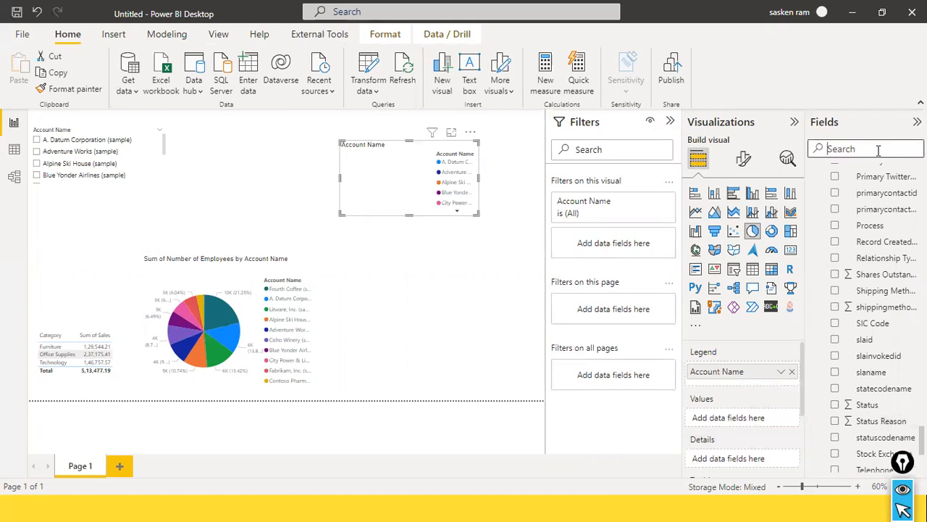
{"action": "type", "text": "number"}
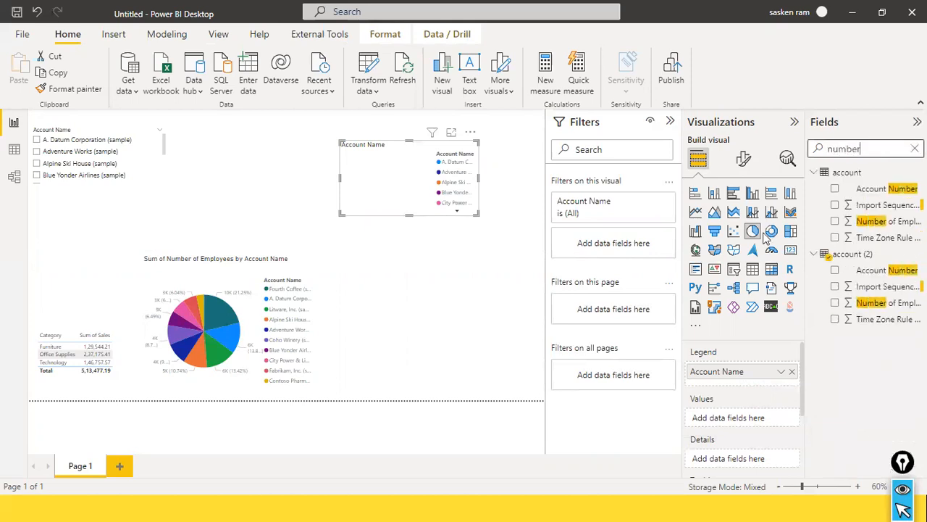
{"action": "left_click_drag", "start_coordinate": [849, 222], "coordinate": [768, 214]}
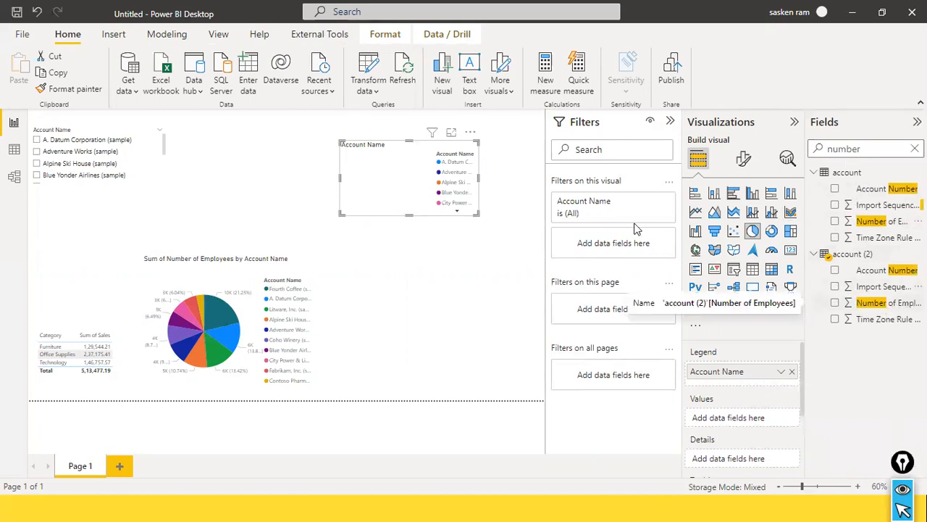
{"action": "left_click_drag", "start_coordinate": [881, 305], "coordinate": [424, 174]}
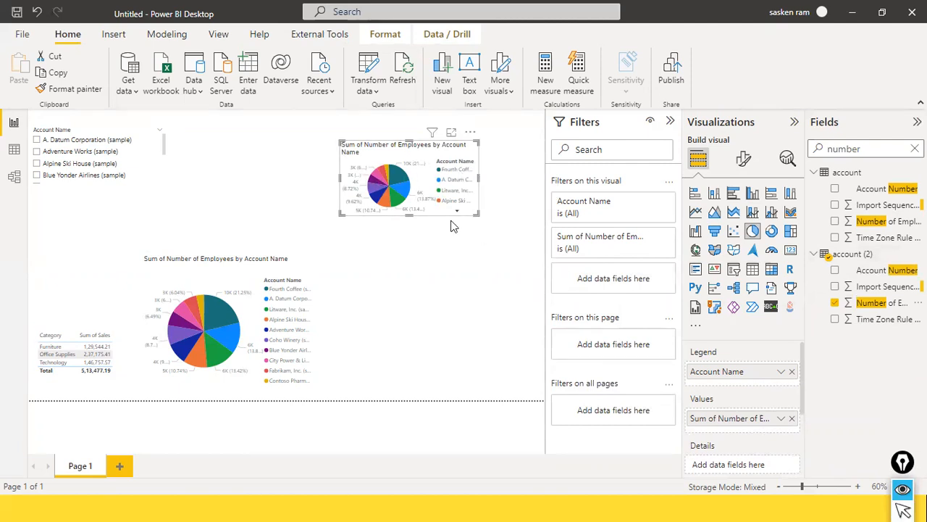
{"action": "mouse_move", "coordinate": [474, 215]}
{"action": "left_mouse_down"}
{"action": "mouse_move", "coordinate": [601, 329]}
{"action": "mouse_move", "coordinate": [684, 372]}
{"action": "left_mouse_up"}
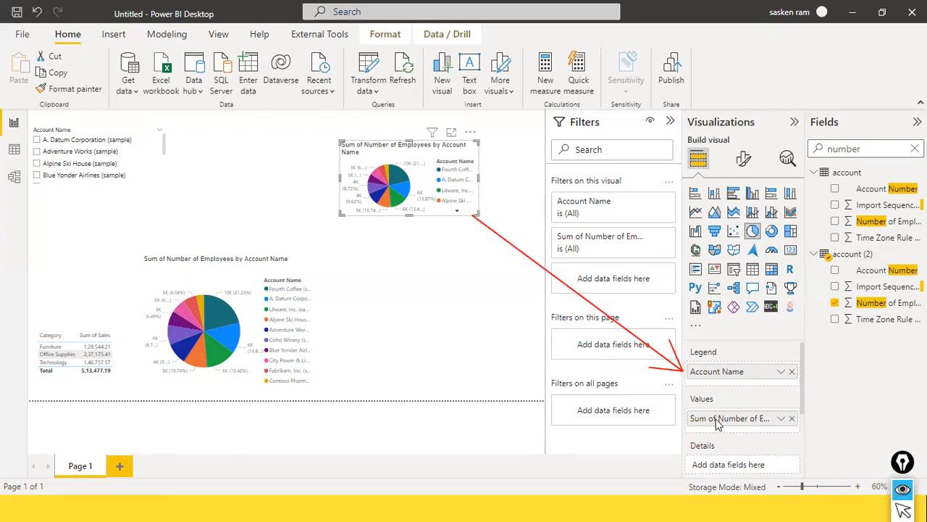
{"action": "left_click_drag", "start_coordinate": [468, 211], "coordinate": [679, 404]}
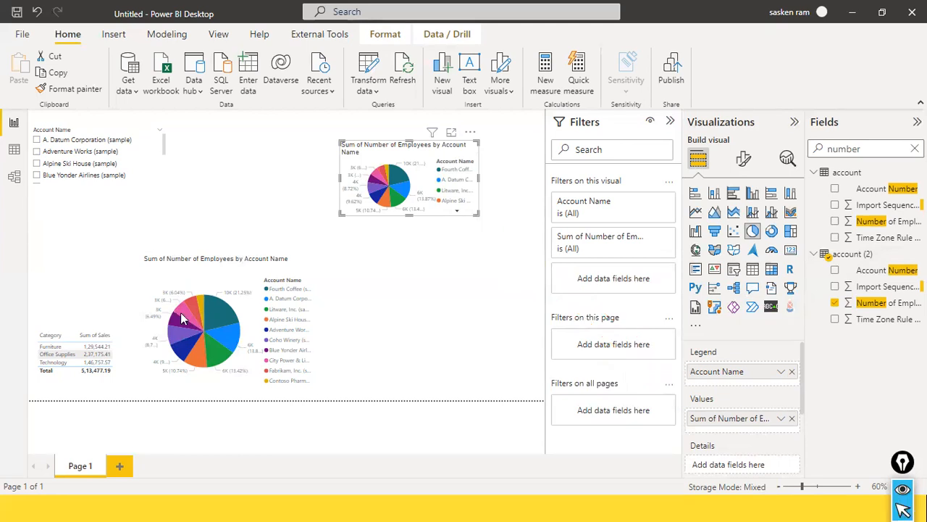
Step: Move the new pie chart beside the first one and widen it to the page's right edge
{"action": "left_click_drag", "start_coordinate": [454, 215], "coordinate": [403, 381]}
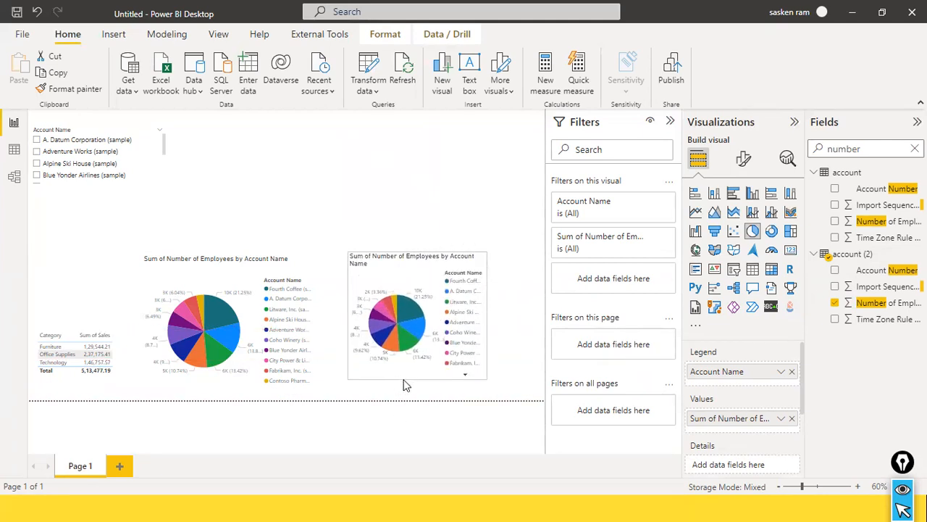
{"action": "left_click_drag", "start_coordinate": [488, 318], "coordinate": [543, 319]}
{"action": "left_click", "coordinate": [442, 176]}
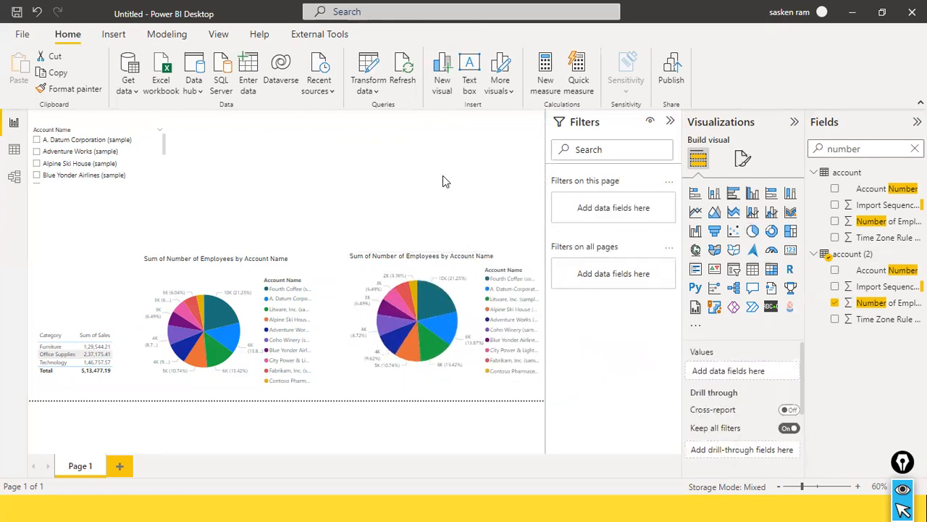
Step: Add a slicer in the page's upper-right area using the account (2) table's Account Name field
{"action": "left_click", "coordinate": [734, 274]}
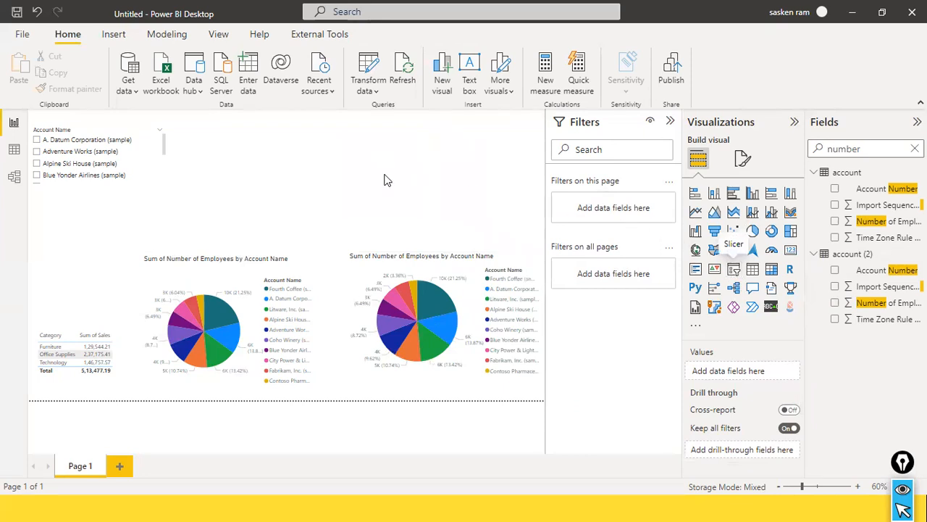
{"action": "left_click_drag", "start_coordinate": [131, 206], "coordinate": [433, 152]}
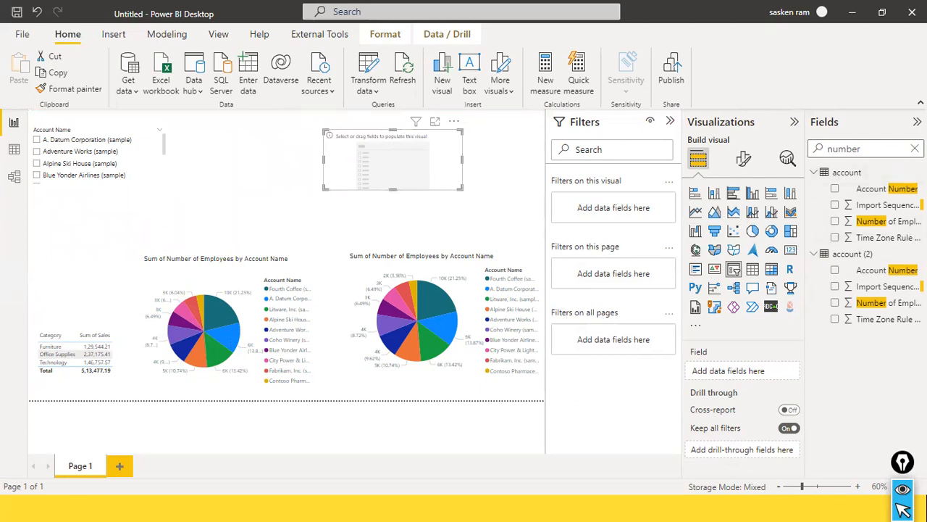
{"action": "left_click", "coordinate": [915, 149]}
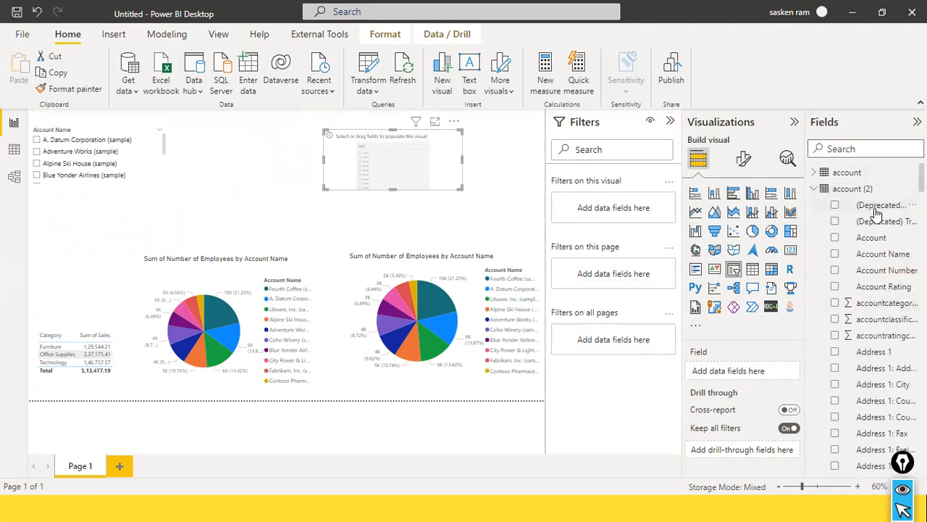
{"action": "scroll", "coordinate": [877, 212], "scroll_direction": "down", "scroll_amount": 5}
{"action": "scroll", "coordinate": [891, 217], "scroll_direction": "up", "scroll_amount": 4}
{"action": "left_click_drag", "start_coordinate": [897, 208], "coordinate": [416, 161]}
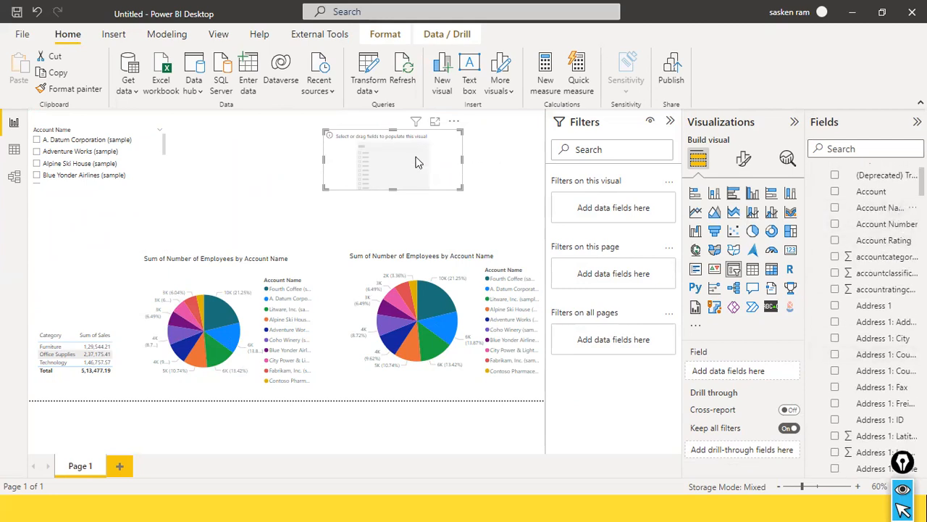
Step: Filter the new slicer to A. Datum Corporation, Alpine Ski House and Blue Yonder Airlines
{"action": "left_click", "coordinate": [332, 144]}
{"action": "left_click", "coordinate": [331, 168], "text": "ctrl"}
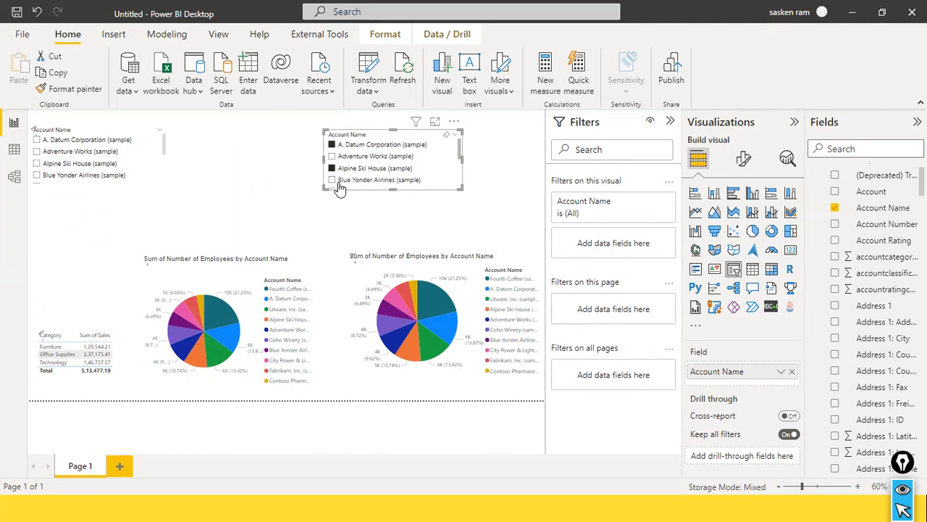
{"action": "left_click", "coordinate": [332, 180], "text": "ctrl"}
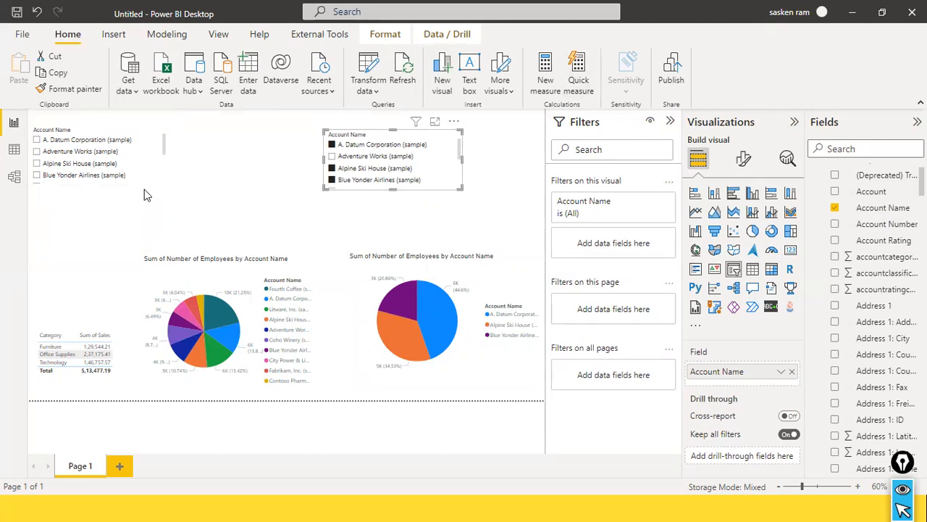
{"action": "scroll", "coordinate": [818, 296], "scroll_direction": "up", "scroll_amount": 2}
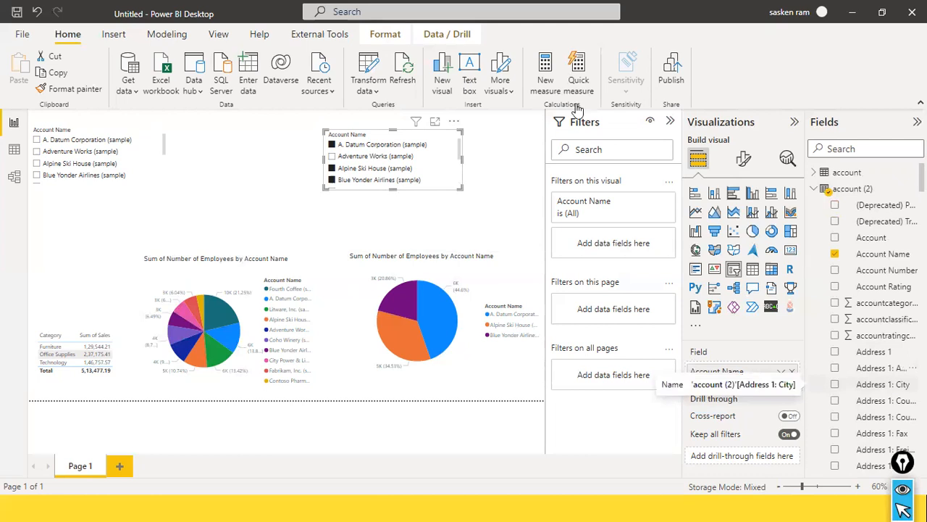
Step: Change the account (2) slicer's selection to Adventure Works, City Power & Light and Contoso Pharmaceuticals, and check the second pie chart
{"action": "left_click", "coordinate": [331, 156]}
{"action": "scroll", "coordinate": [334, 177], "scroll_direction": "down", "scroll_amount": 1}
{"action": "left_click", "coordinate": [331, 177], "text": "ctrl"}
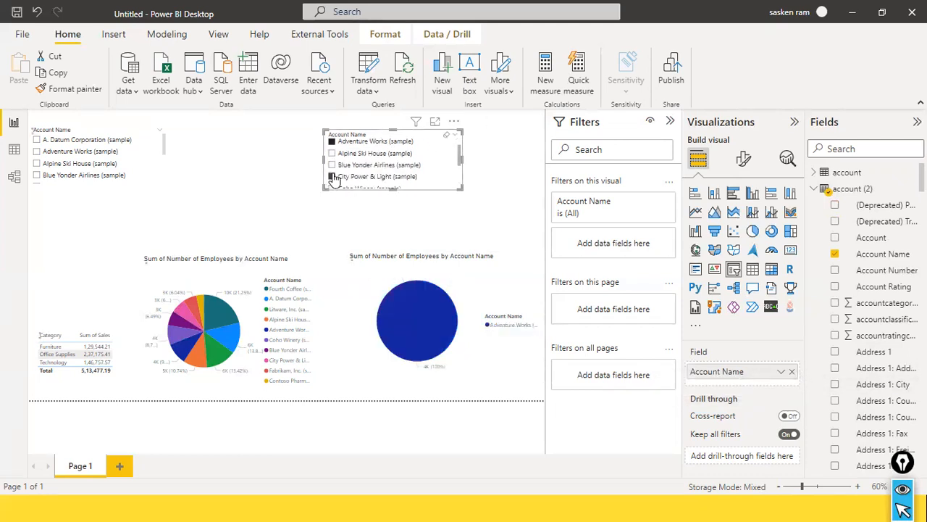
{"action": "scroll", "coordinate": [332, 179], "scroll_direction": "down", "scroll_amount": 3}
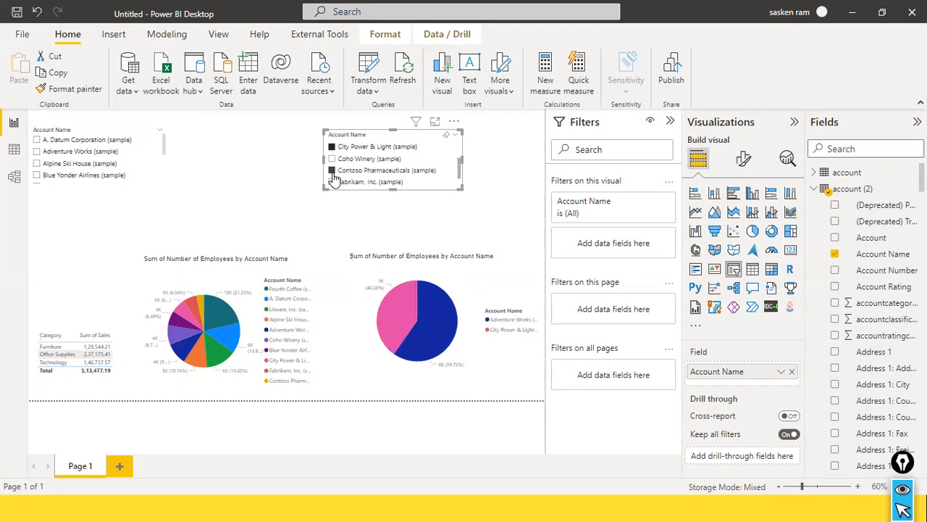
{"action": "scroll", "coordinate": [340, 173], "scroll_direction": "up", "scroll_amount": 3}
{"action": "scroll", "coordinate": [362, 174], "scroll_direction": "up", "scroll_amount": 1}
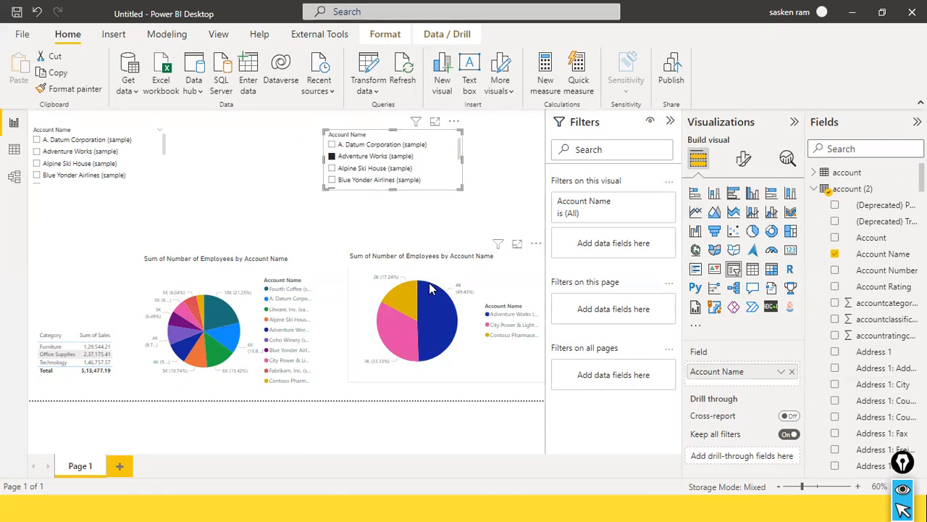
{"action": "mouse_move", "coordinate": [431, 288]}
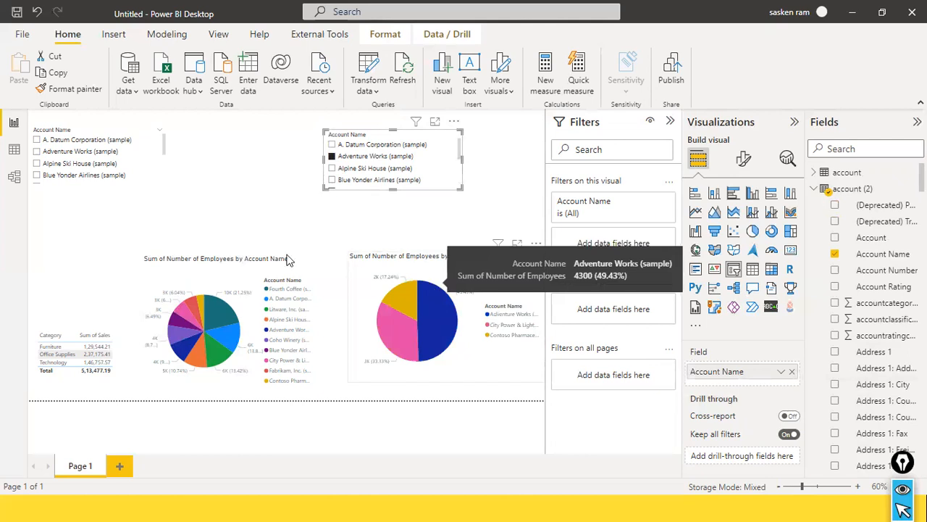
Step: Filter the first slicer, for the account table, to Alpine Ski House and A. Datum Corporation
{"action": "left_click", "coordinate": [232, 259]}
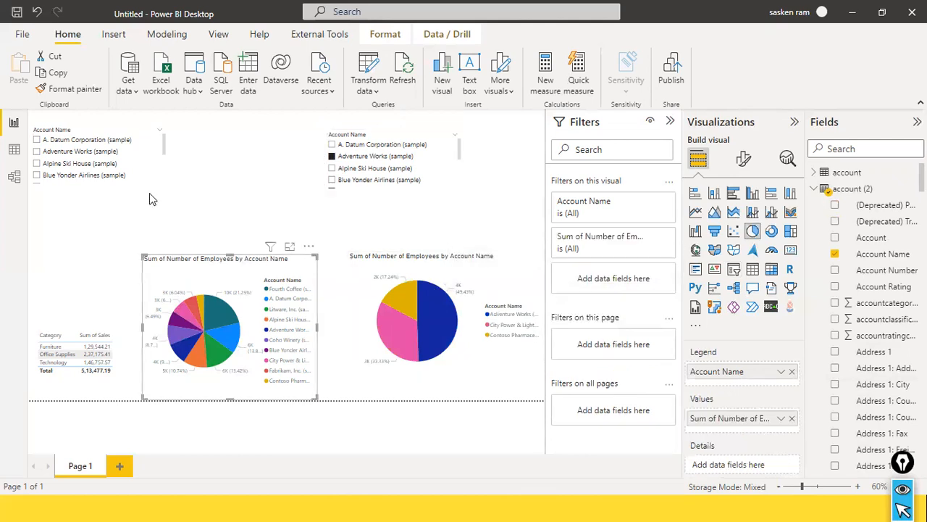
{"action": "left_click", "coordinate": [44, 164]}
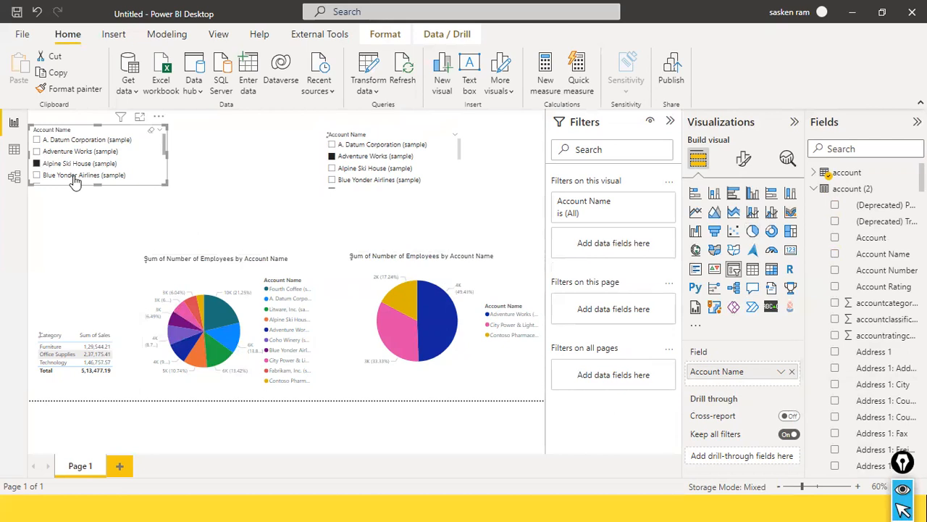
{"action": "left_click", "coordinate": [36, 139], "text": "ctrl"}
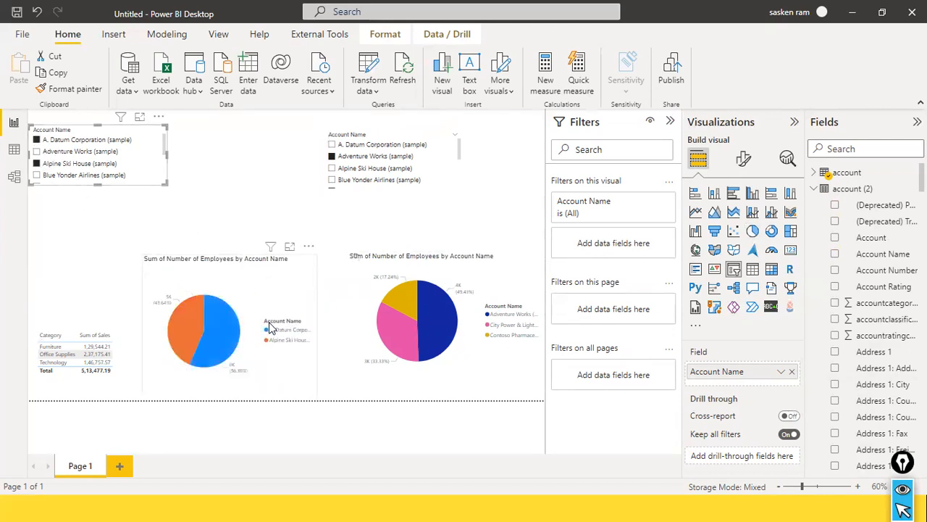
{"action": "left_click", "coordinate": [378, 252]}
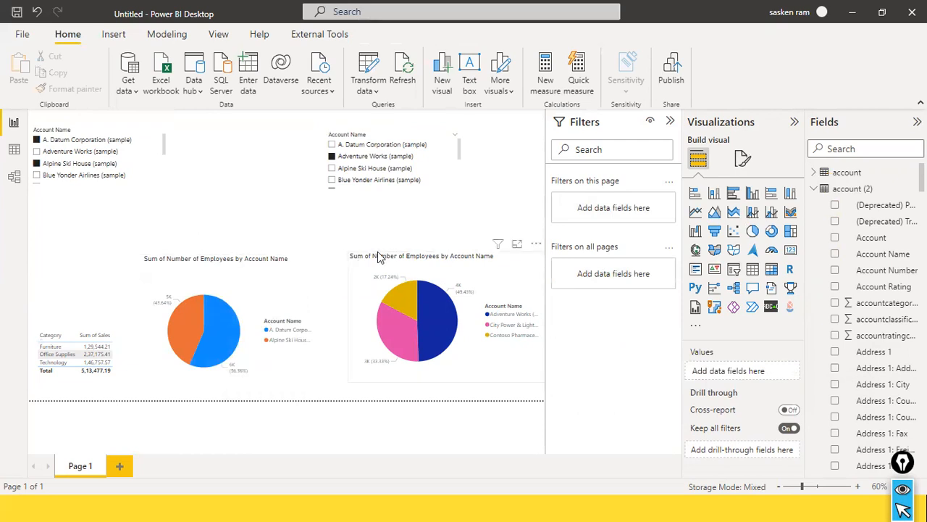
Step: Add Blue Yonder Airlines and Coho Winery to the account (2) slicer's selection, and deselect the visuals
{"action": "left_click", "coordinate": [379, 252]}
{"action": "scroll", "coordinate": [351, 178], "scroll_direction": "down", "scroll_amount": 2}
{"action": "left_click", "coordinate": [348, 169], "text": "ctrl"}
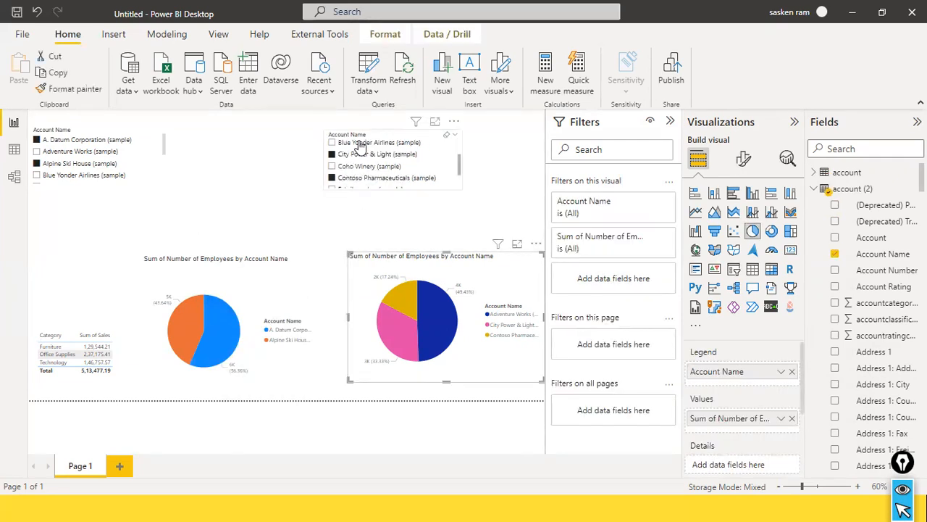
{"action": "left_click", "coordinate": [427, 302]}
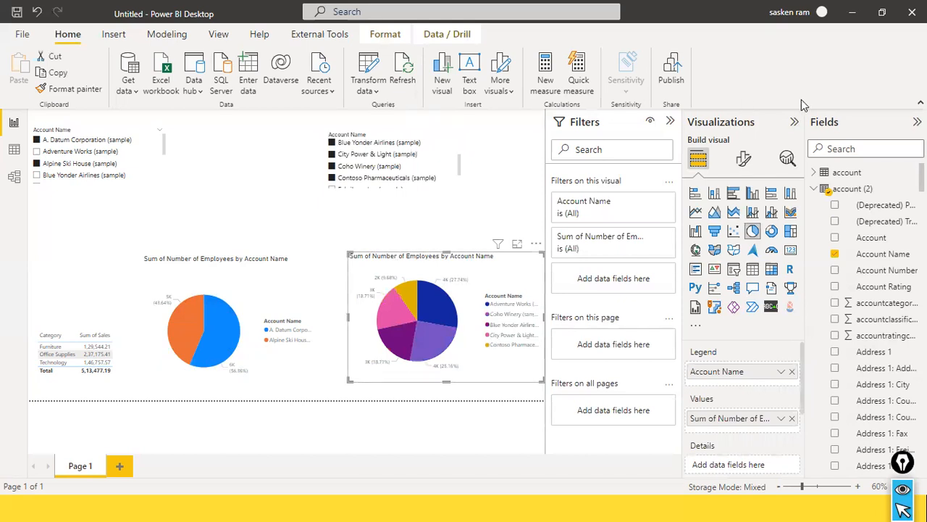
{"action": "left_click", "coordinate": [386, 215]}
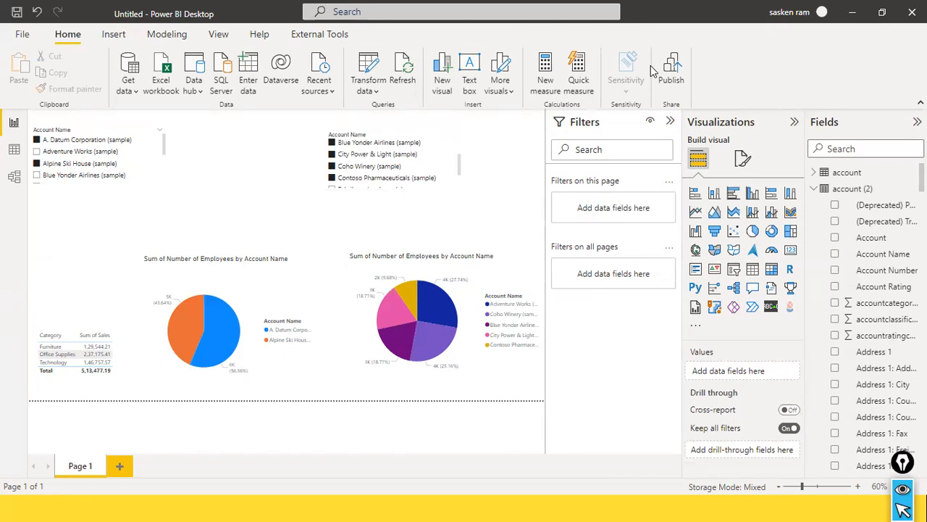
Step: Switch to the PowerPoint slide show, advance past the dataset mode slide, and end the show, discarding the ink annotations
{"action": "key", "text": "alt+Tab"}
{"action": "key", "text": "alt+Tab"}
{"action": "key", "text": "alt+Tab"}
{"action": "key", "text": "alt+Tab"}
{"action": "key", "text": "alt+Tab"}
{"action": "key", "text": "alt+Tab"}
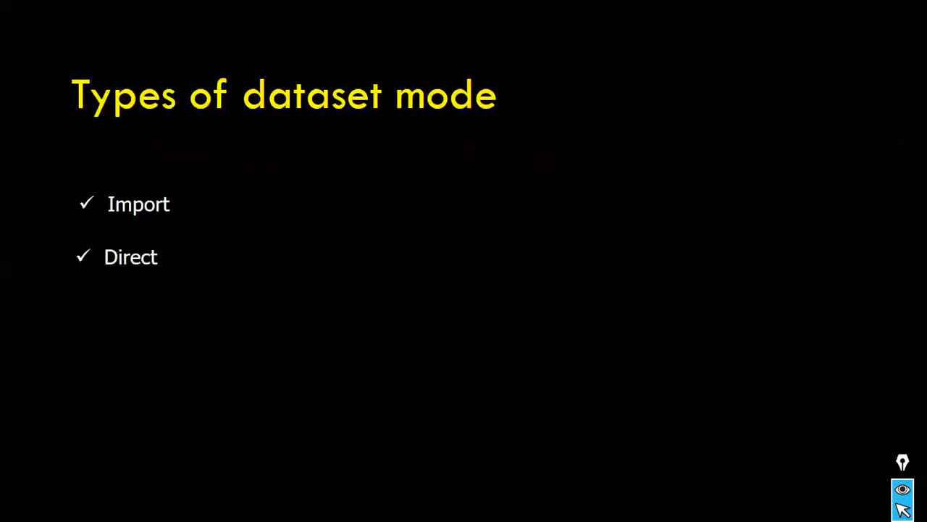
{"action": "key", "text": "Right"}
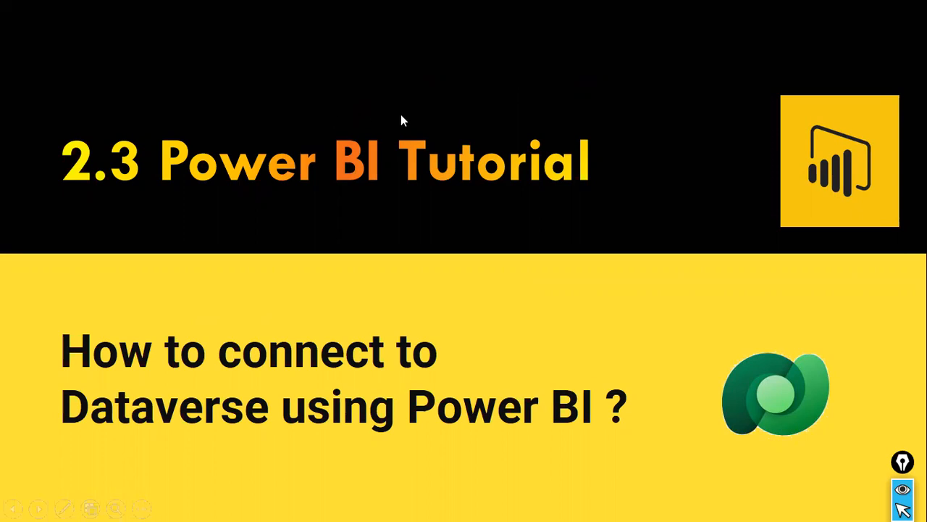
{"action": "key", "text": "Escape"}
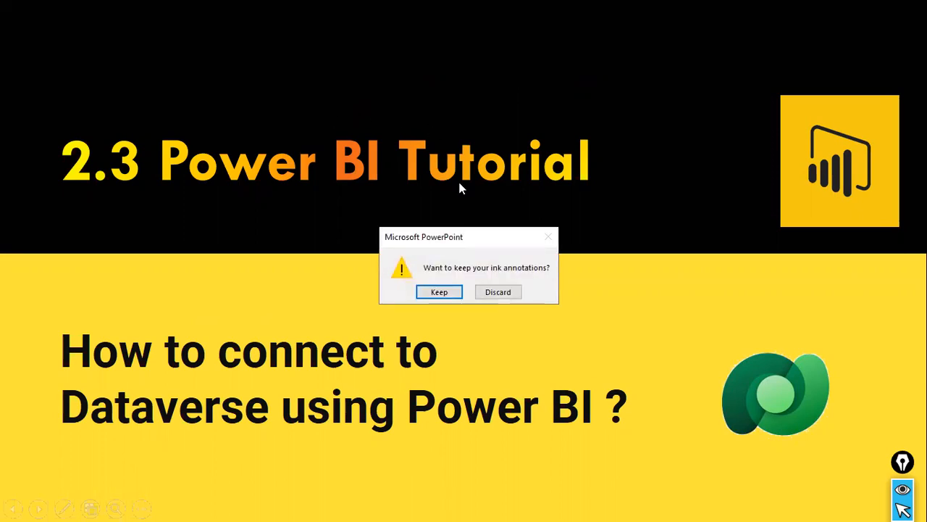
{"action": "left_click", "coordinate": [505, 292]}
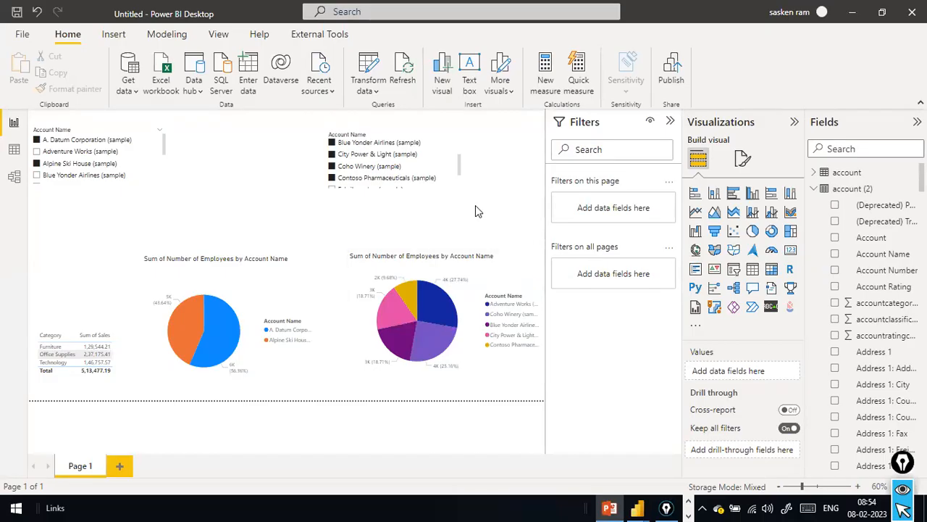